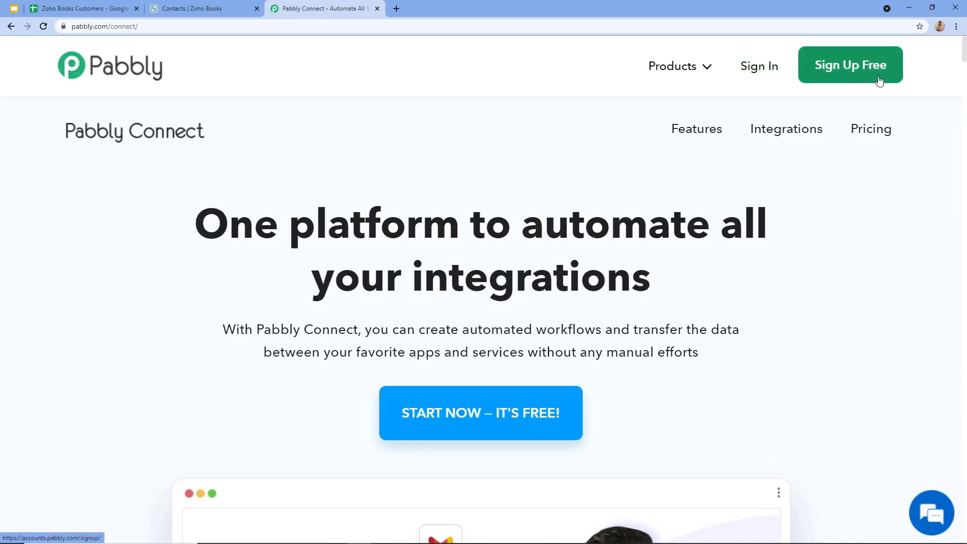
Step: Sign in to Pabbly and open the Connect application's dashboard
{"action": "left_click", "coordinate": [749, 71]}
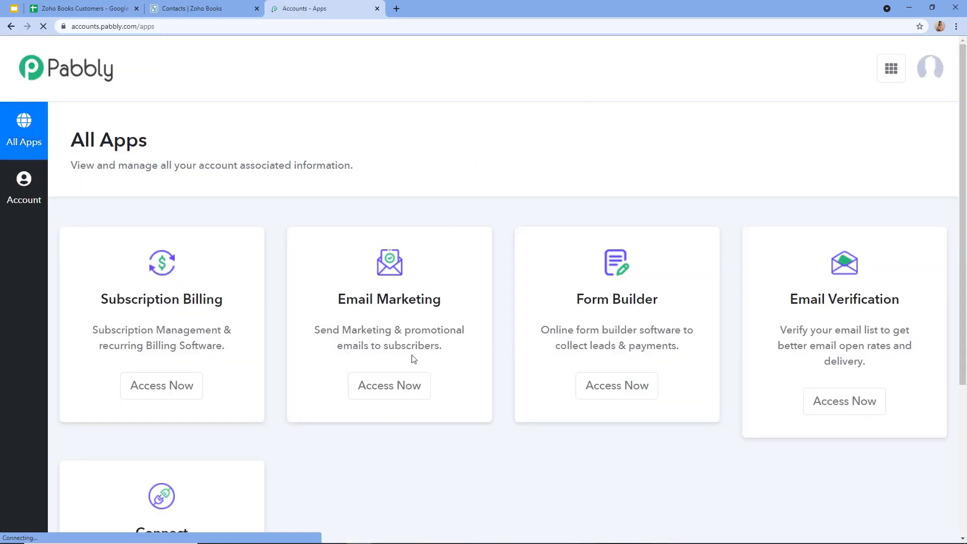
{"action": "scroll", "coordinate": [457, 296], "scroll_direction": "down", "scroll_amount": 1}
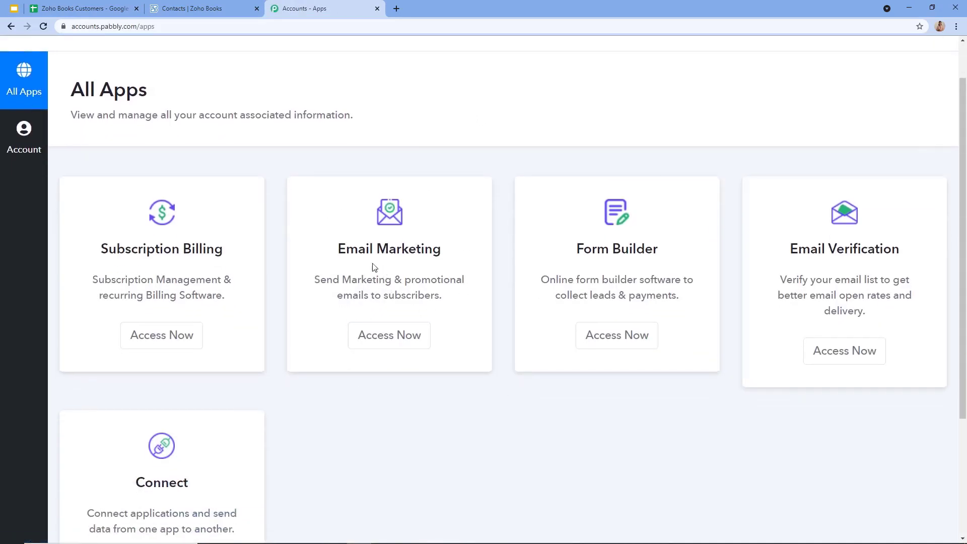
{"action": "scroll", "coordinate": [292, 261], "scroll_direction": "down", "scroll_amount": 3}
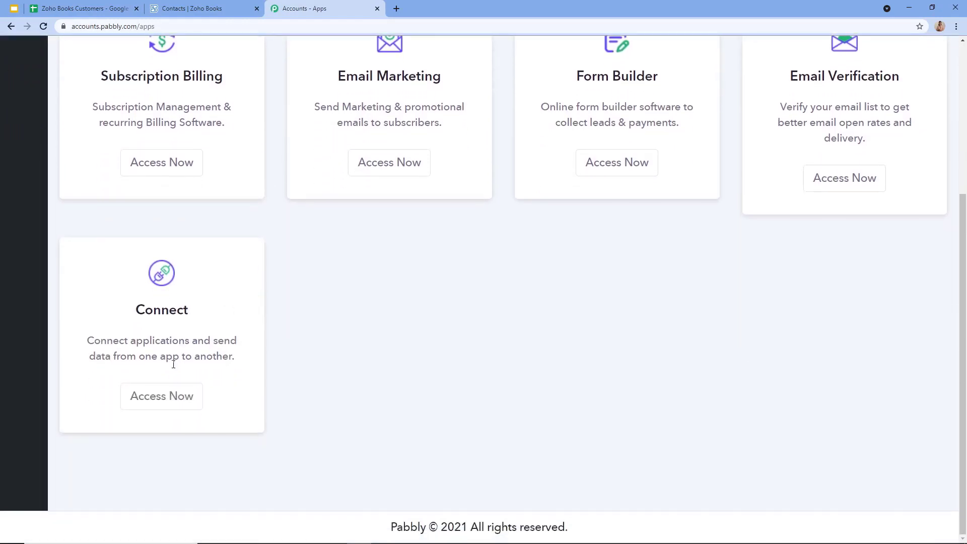
{"action": "left_click", "coordinate": [172, 400]}
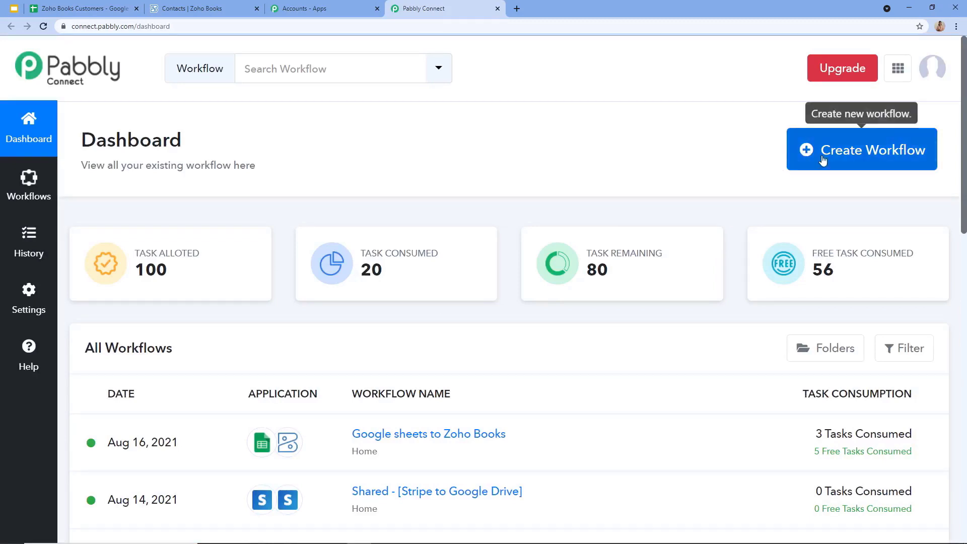
Step: Create a new workflow named "Google Sheets to Zoho Books"
{"action": "left_click", "coordinate": [866, 156]}
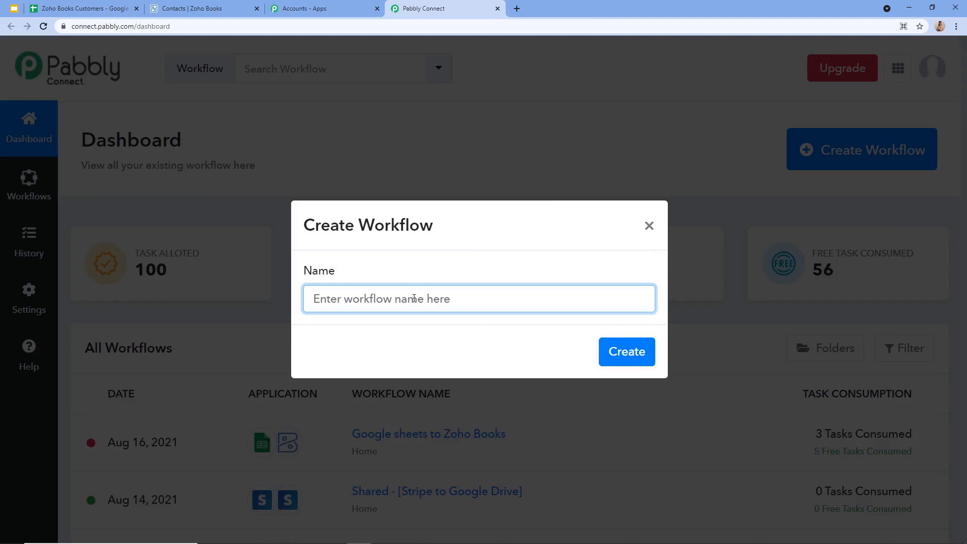
{"action": "type", "text": "Google"}
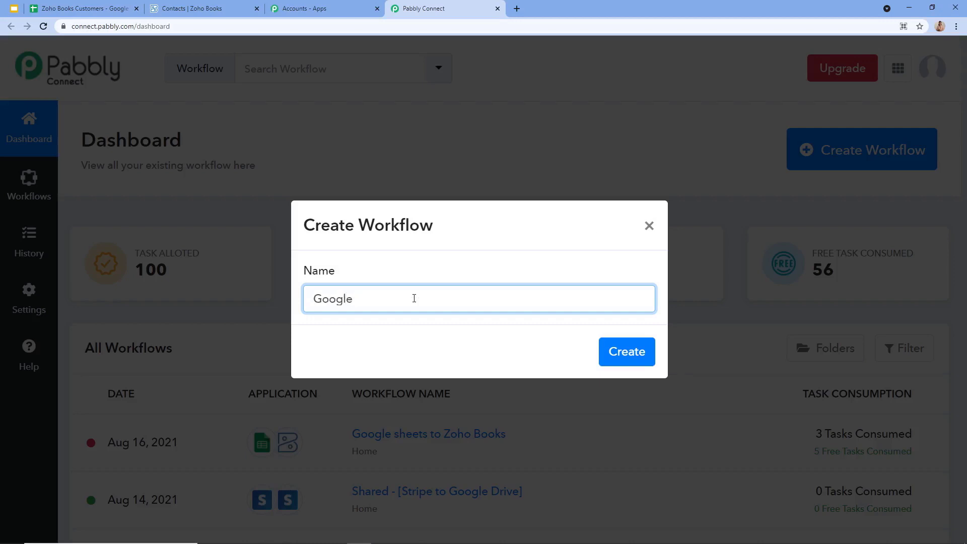
{"action": "type", "text": "Dheets"}
{"action": "key", "text": "BackSpace"}
{"action": "key", "text": "BackSpace"}
{"action": "key", "text": "BackSpace"}
{"action": "key", "text": "BackSpace"}
{"action": "key", "text": "BackSpace"}
{"action": "key", "text": "BackSpace"}
{"action": "key", "text": "BackSpace"}
{"action": "type", "text": "Sheets To Zoho Books"}
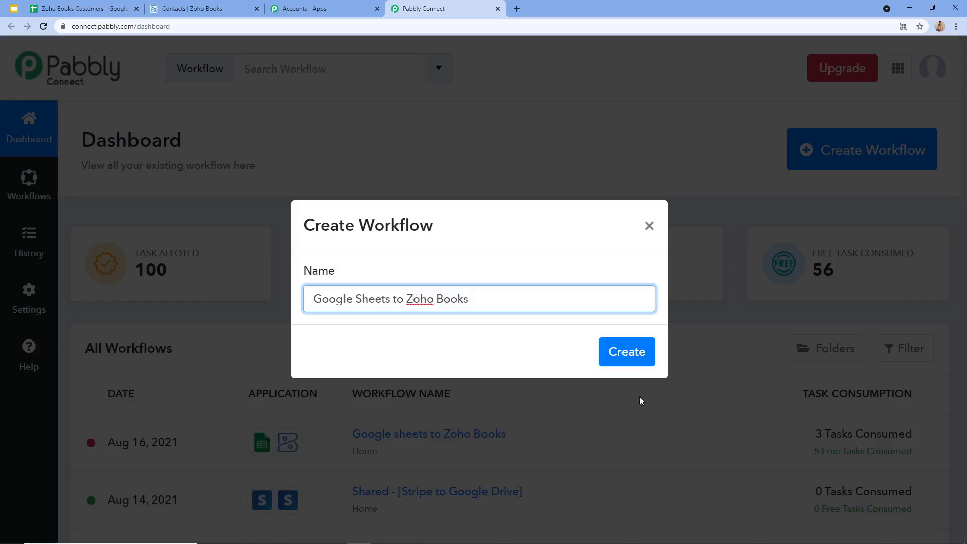
{"action": "left_click", "coordinate": [641, 361]}
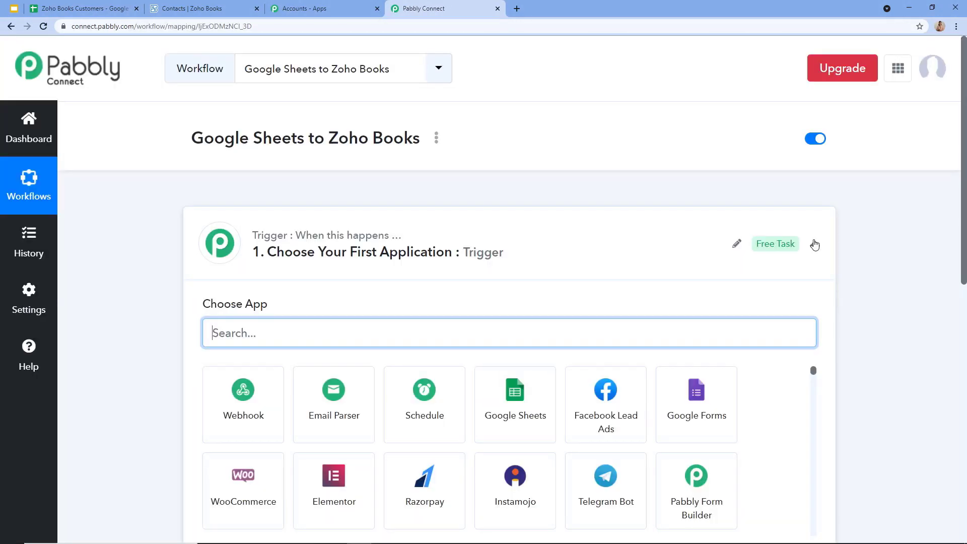
Step: Set the workflow's trigger to the Google Sheets app with the New Spreadsheet Row event
{"action": "left_click", "coordinate": [815, 244]}
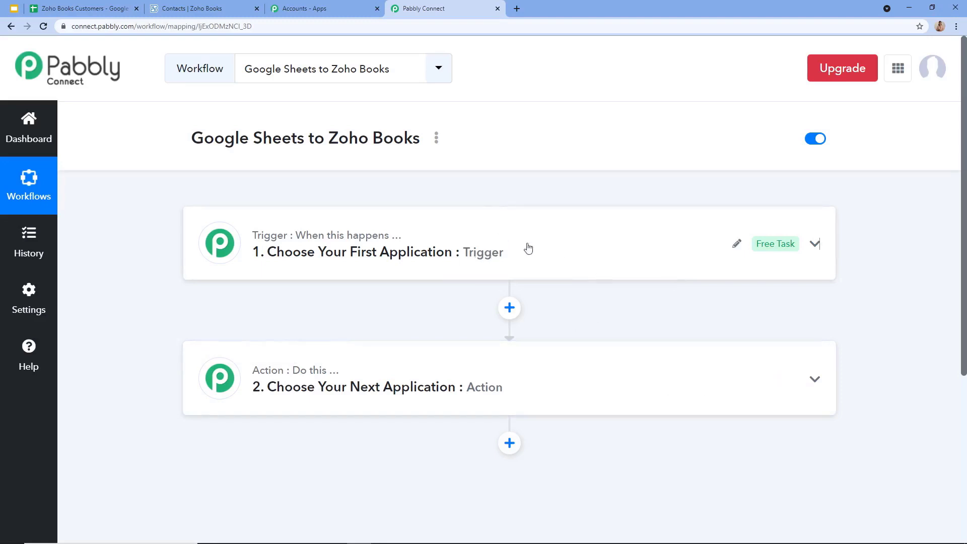
{"action": "left_click", "coordinate": [549, 250]}
{"action": "scroll", "coordinate": [307, 327], "scroll_direction": "down", "scroll_amount": 1}
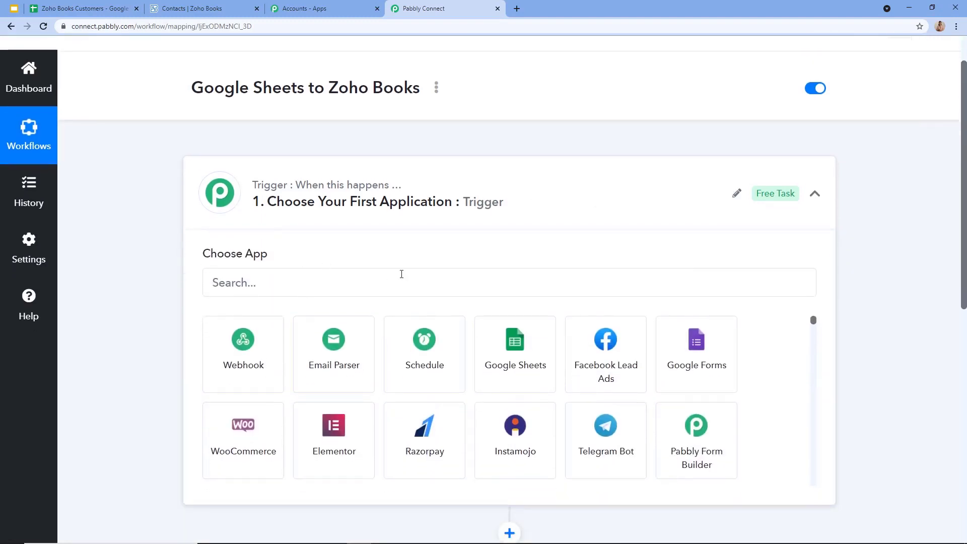
{"action": "left_click", "coordinate": [543, 355]}
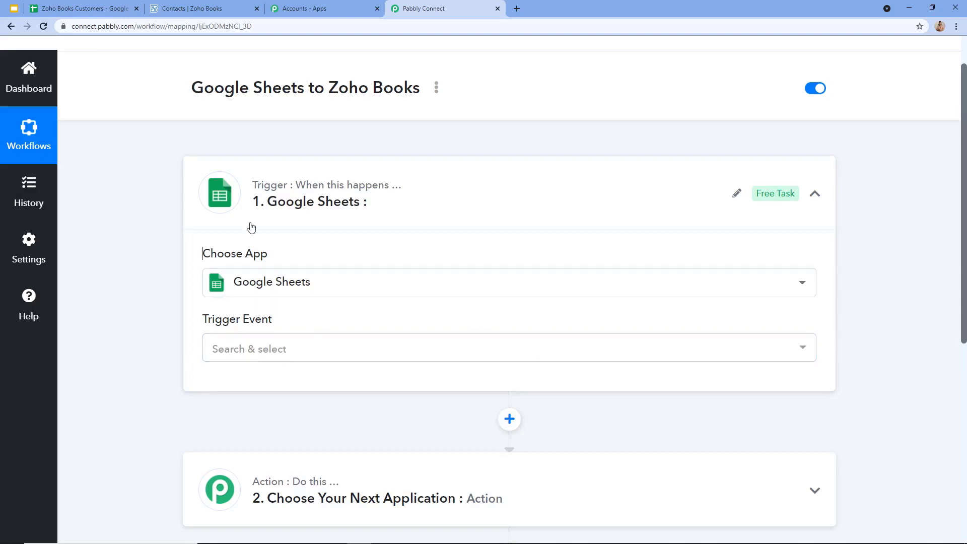
{"action": "scroll", "coordinate": [285, 350], "scroll_direction": "down", "scroll_amount": 1}
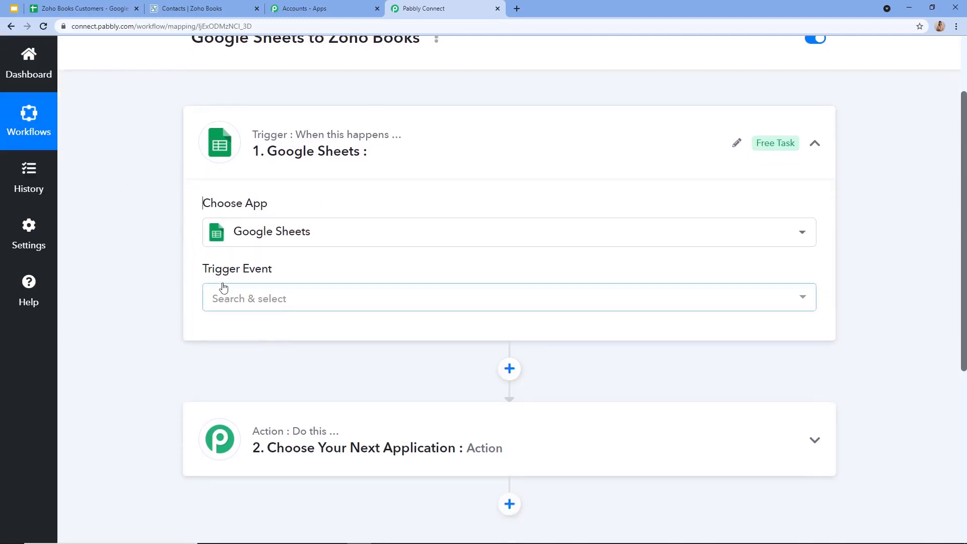
{"action": "left_click", "coordinate": [231, 300]}
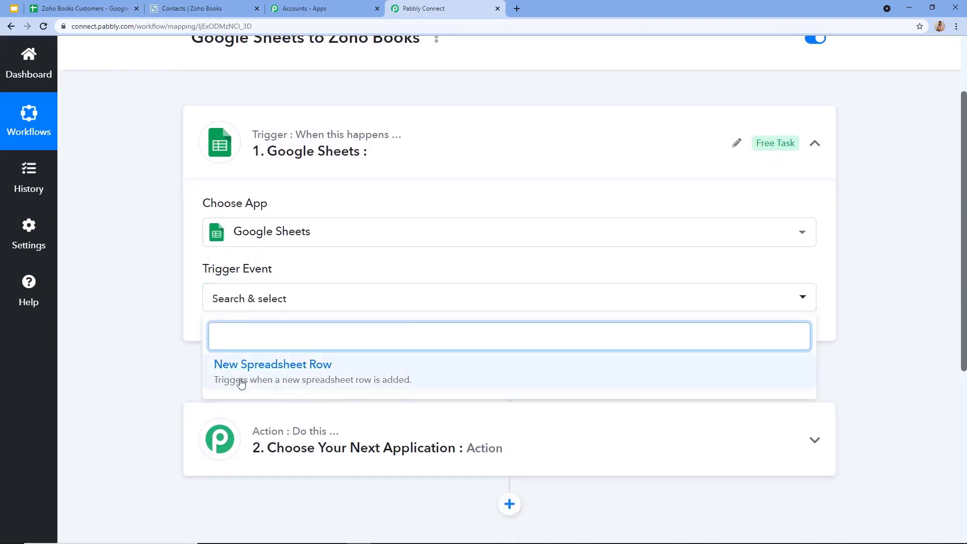
{"action": "left_click", "coordinate": [288, 378]}
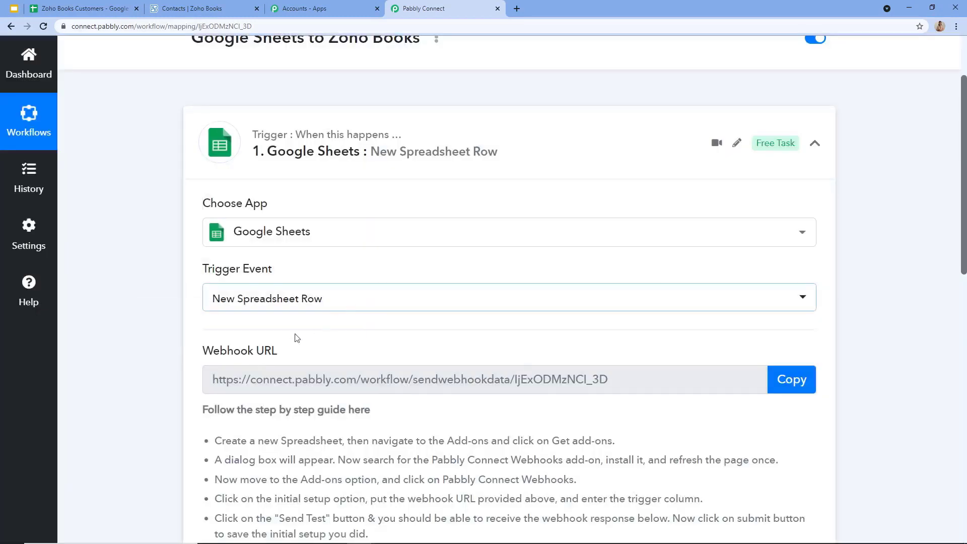
Step: Read the first instruction of the webhook guide, and switch to Google Sheets to open the "New Zoho Book Customers" spreadsheet
{"action": "scroll", "coordinate": [267, 350], "scroll_direction": "down", "scroll_amount": 2}
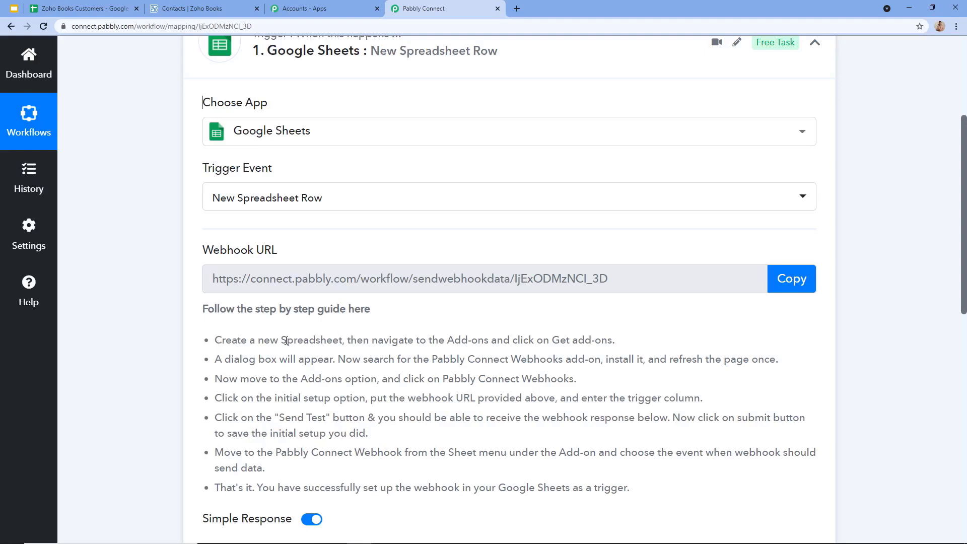
{"action": "left_click_drag", "start_coordinate": [355, 339], "coordinate": [497, 340]}
{"action": "left_click", "coordinate": [655, 347]}
{"action": "left_click_drag", "start_coordinate": [215, 341], "coordinate": [352, 339]}
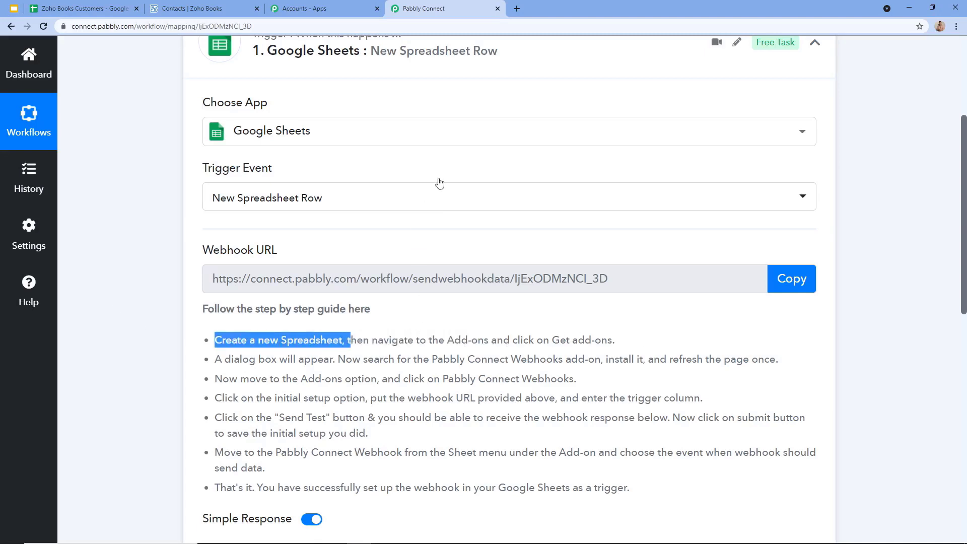
{"action": "left_click", "coordinate": [82, 4]}
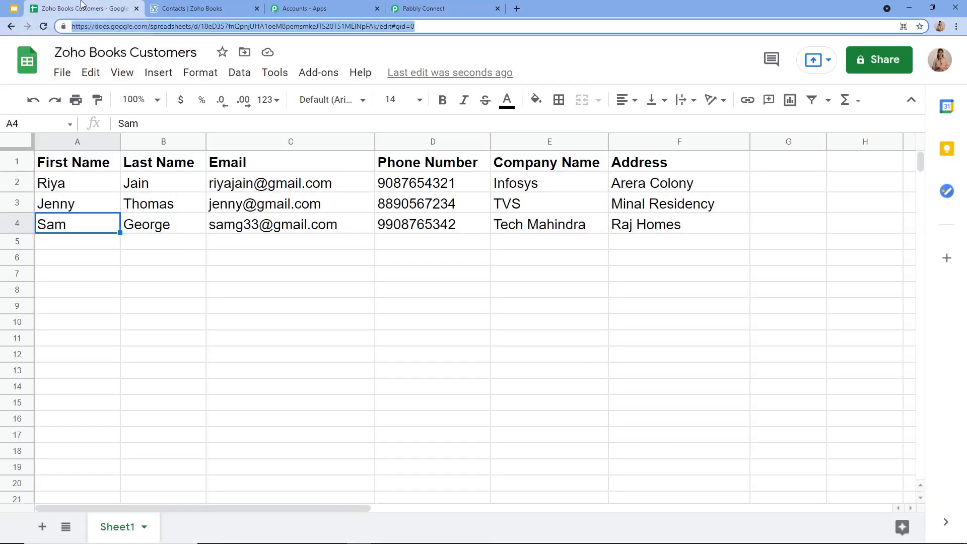
{"action": "left_click", "coordinate": [10, 28]}
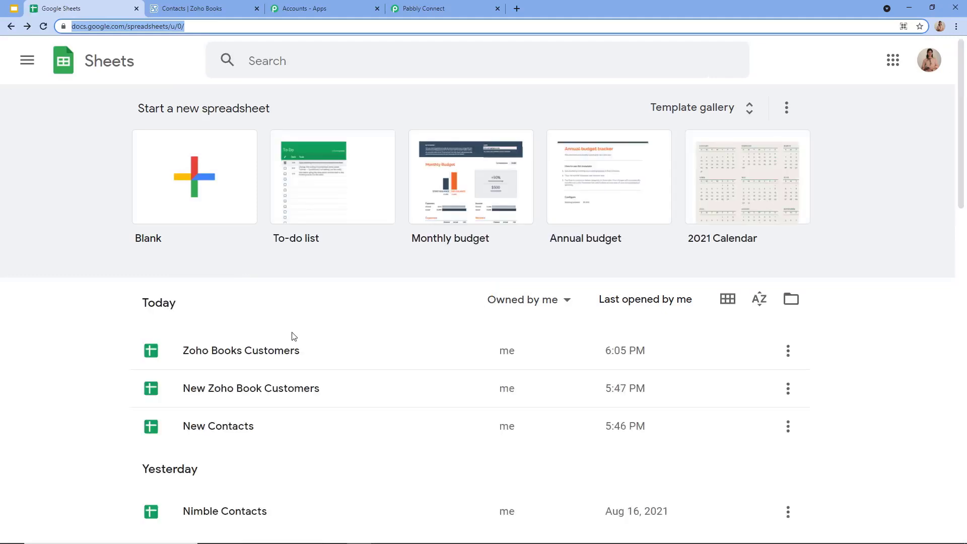
{"action": "left_click", "coordinate": [274, 388]}
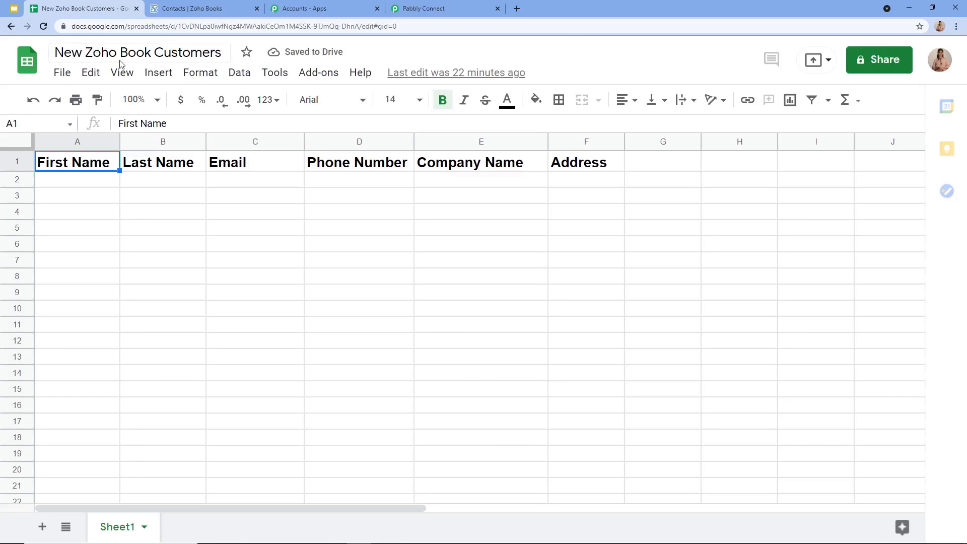
Step: Fill row 2 with a customer's first name, last name, email, phone number, address and the company name Aegis
{"action": "key", "text": "Down"}
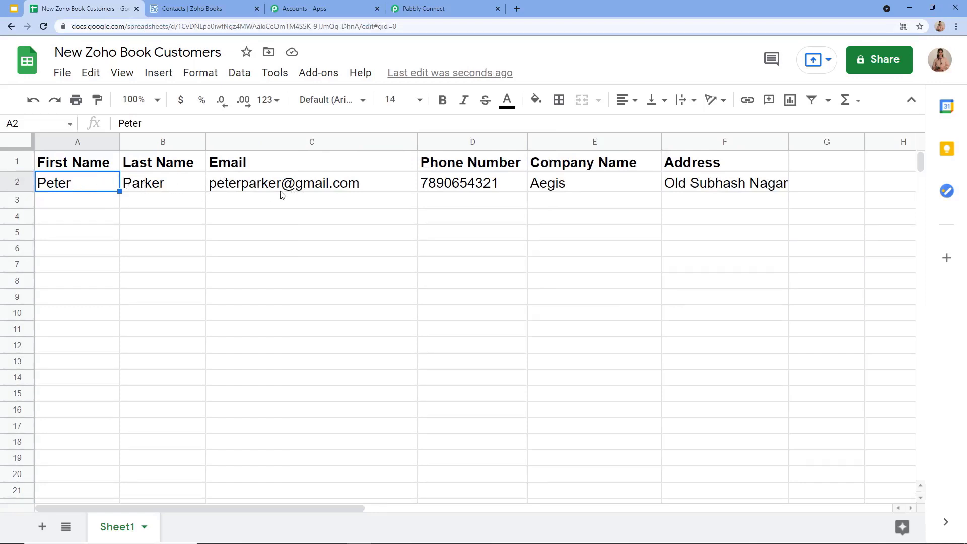
{"action": "mouse_move", "coordinate": [283, 195]}
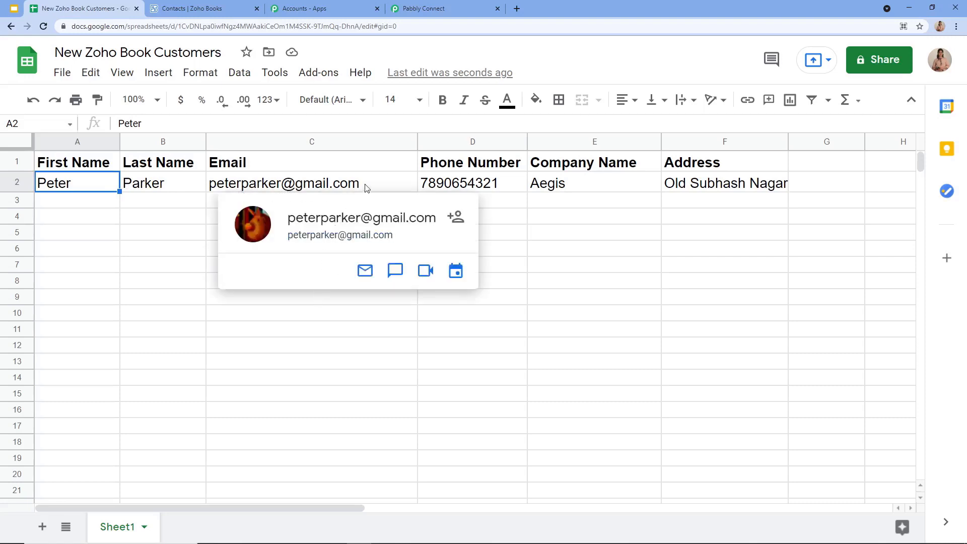
{"action": "left_click", "coordinate": [371, 160]}
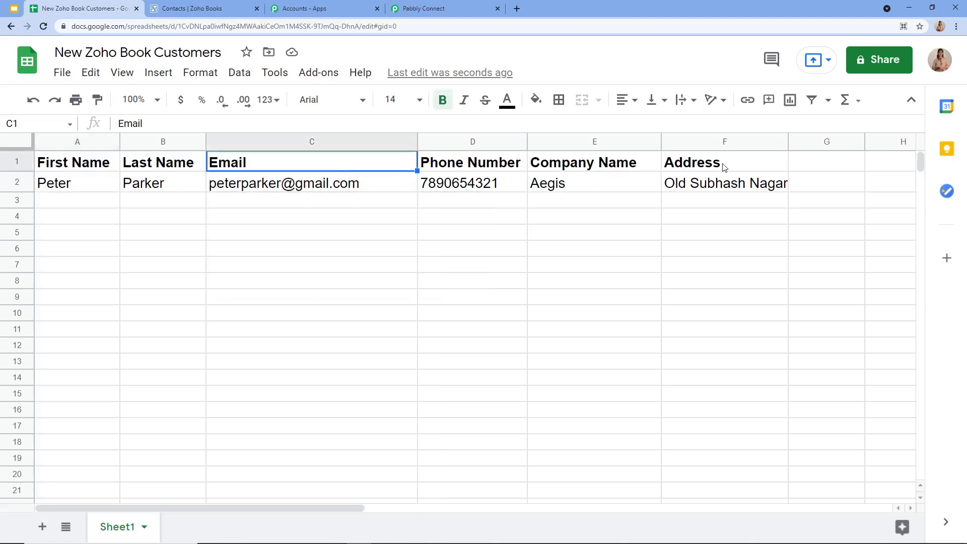
Step: Following the Pabbly Connect guide, look up the Pabbly Connect Webhooks add-on in the Google Workspace Marketplace from the spreadsheet
{"action": "left_click", "coordinate": [398, 9]}
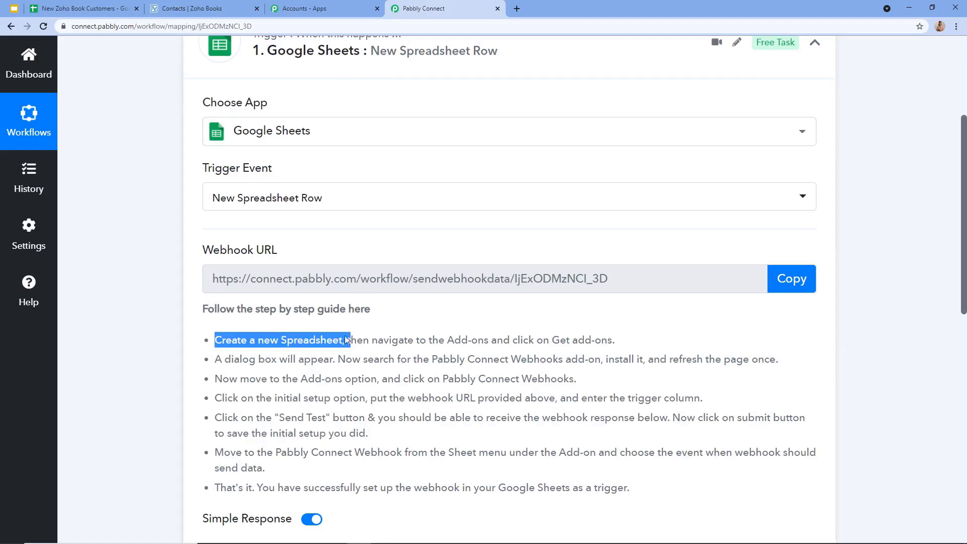
{"action": "left_click_drag", "start_coordinate": [357, 341], "coordinate": [534, 340]}
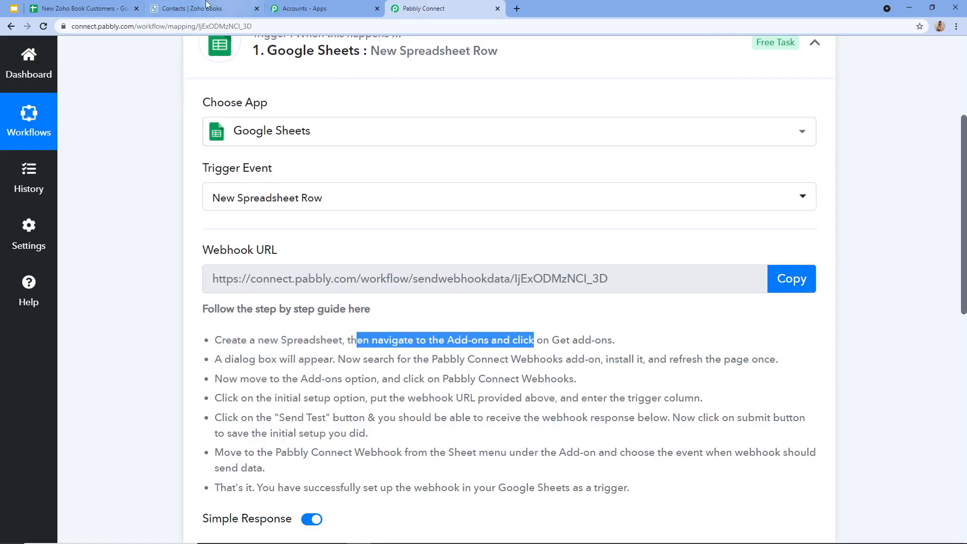
{"action": "left_click", "coordinate": [81, 9]}
{"action": "left_click", "coordinate": [320, 76]}
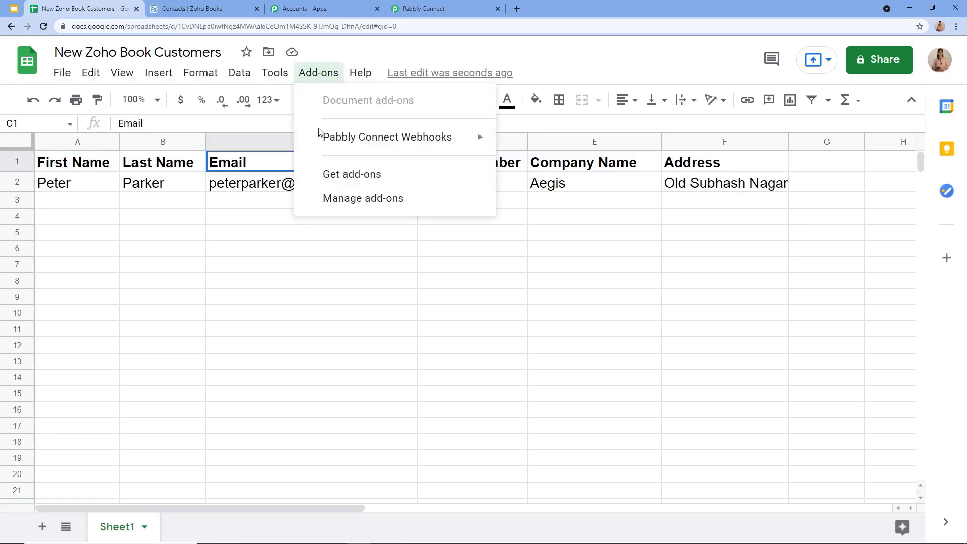
{"action": "left_click", "coordinate": [331, 175]}
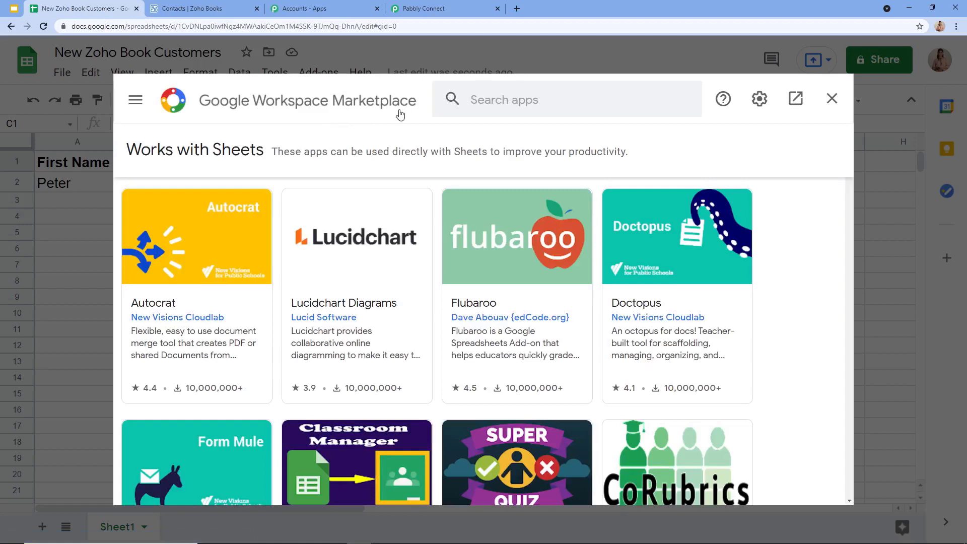
{"action": "left_click", "coordinate": [522, 103]}
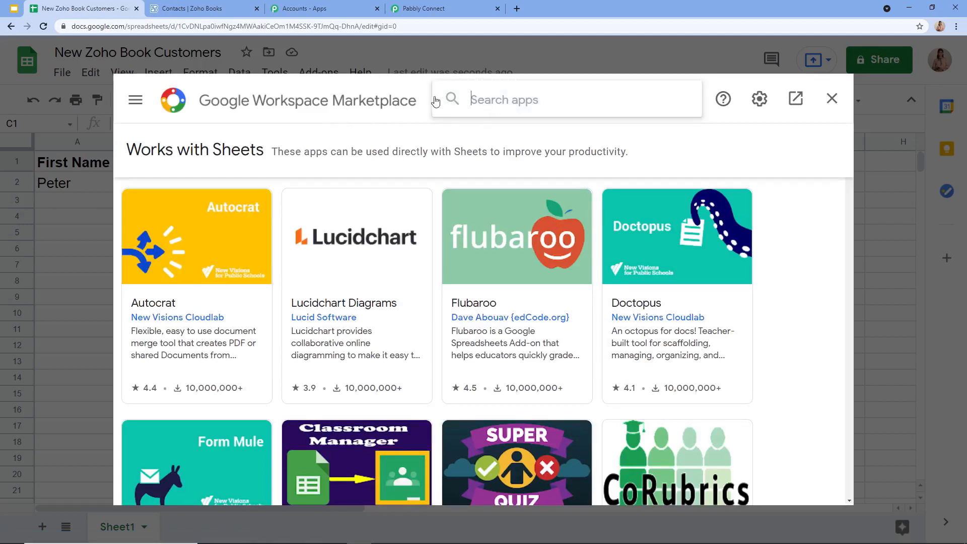
{"action": "type", "text": "pabb"}
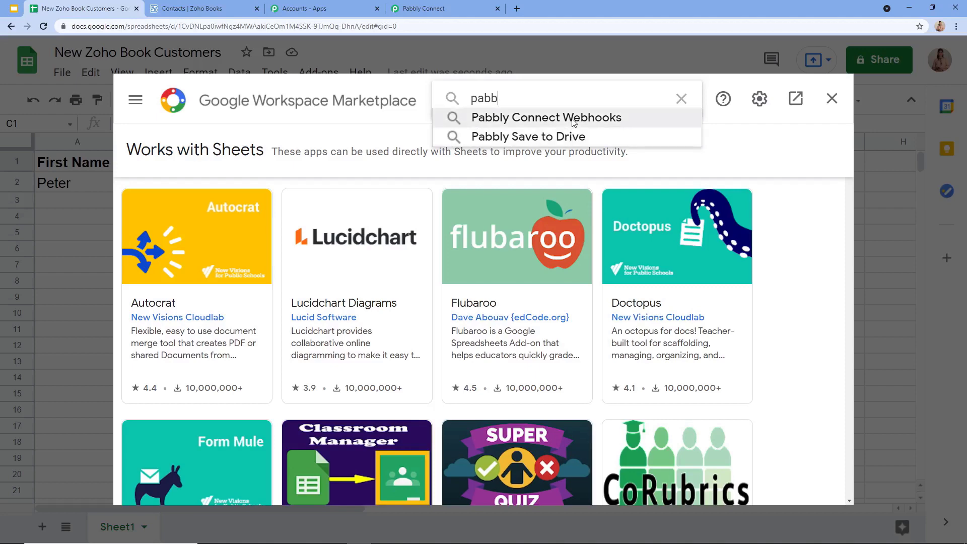
{"action": "left_click", "coordinate": [573, 119]}
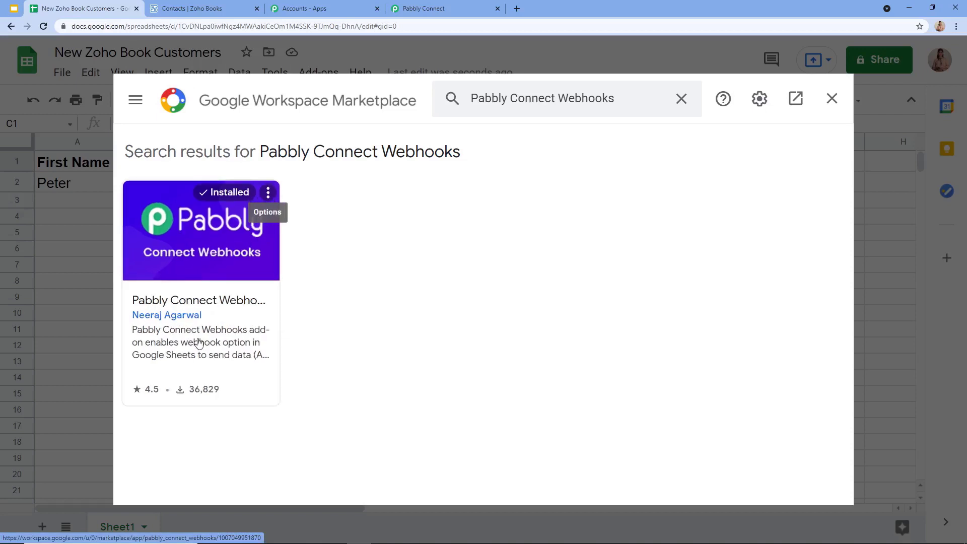
{"action": "left_click", "coordinate": [831, 99]}
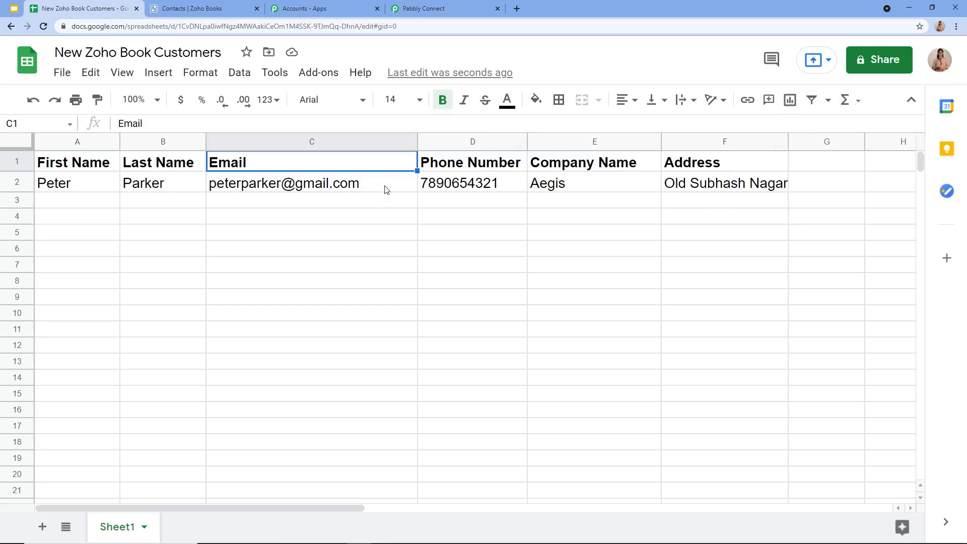
Step: Reload the spreadsheet and open the Initial Setup of the Pabbly Connect Webhooks add-on
{"action": "left_click", "coordinate": [47, 26]}
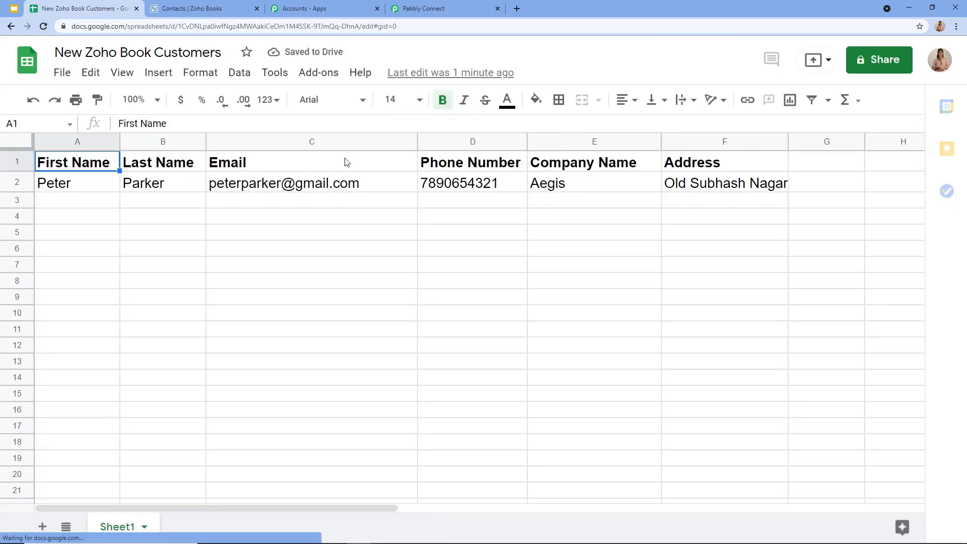
{"action": "left_click", "coordinate": [320, 73]}
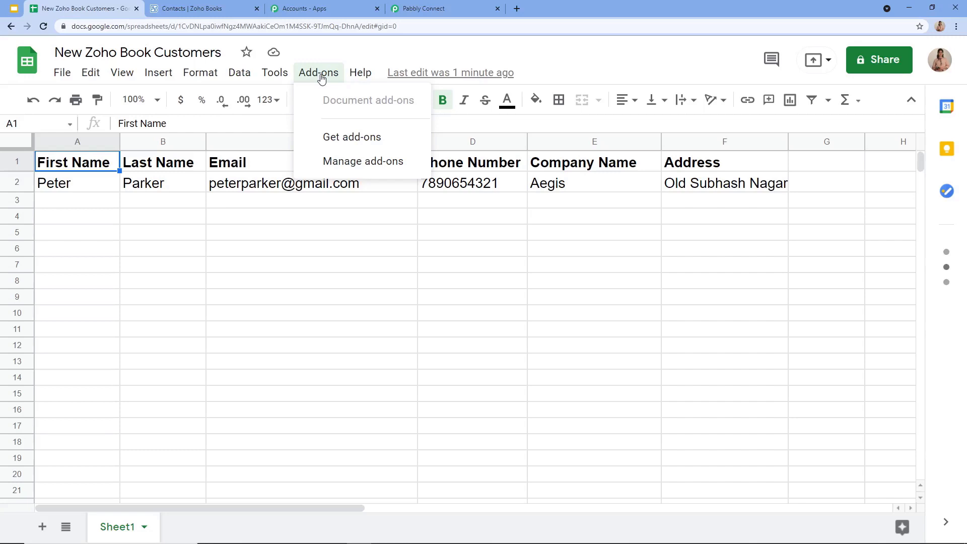
{"action": "left_click", "coordinate": [322, 76]}
{"action": "left_click", "coordinate": [322, 77]}
{"action": "mouse_move", "coordinate": [377, 143]}
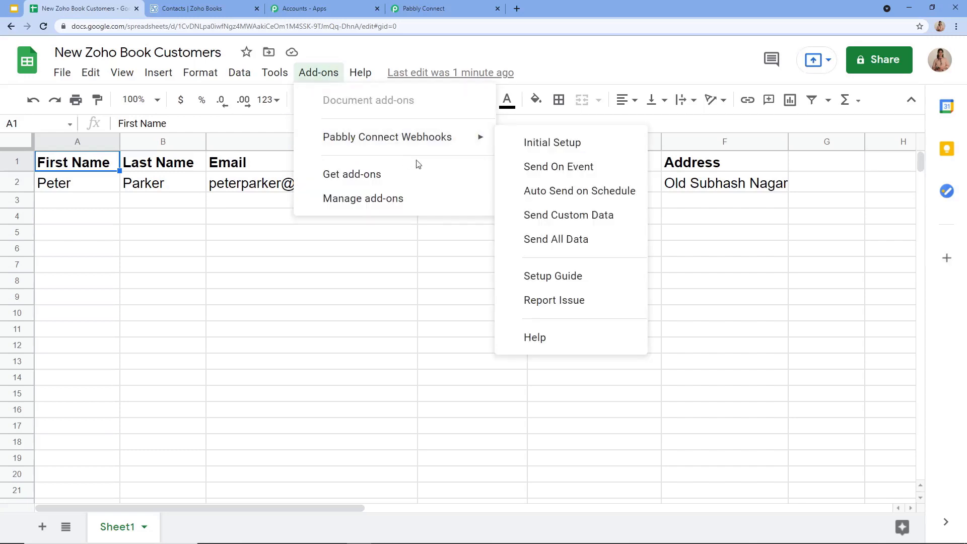
{"action": "left_click", "coordinate": [535, 143]}
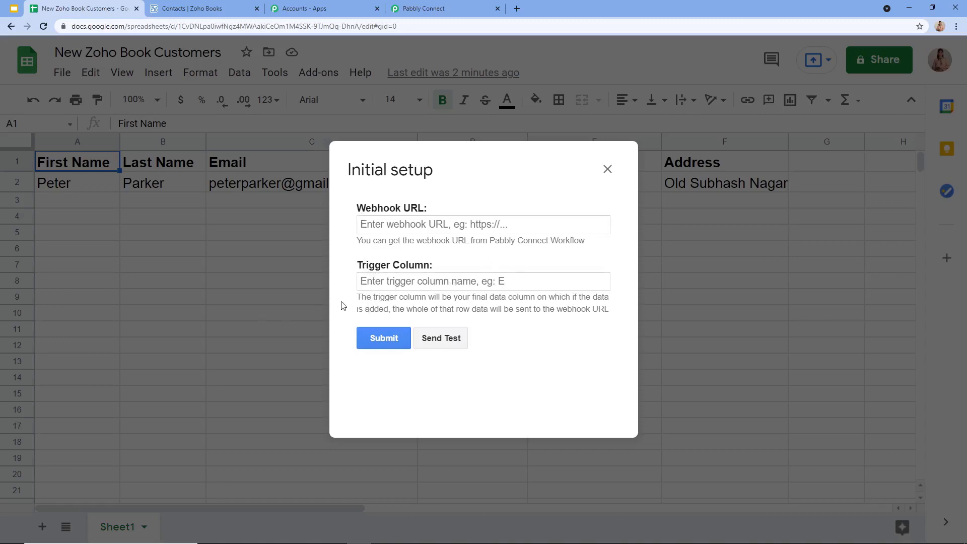
{"action": "left_click_drag", "start_coordinate": [363, 297], "coordinate": [592, 299]}
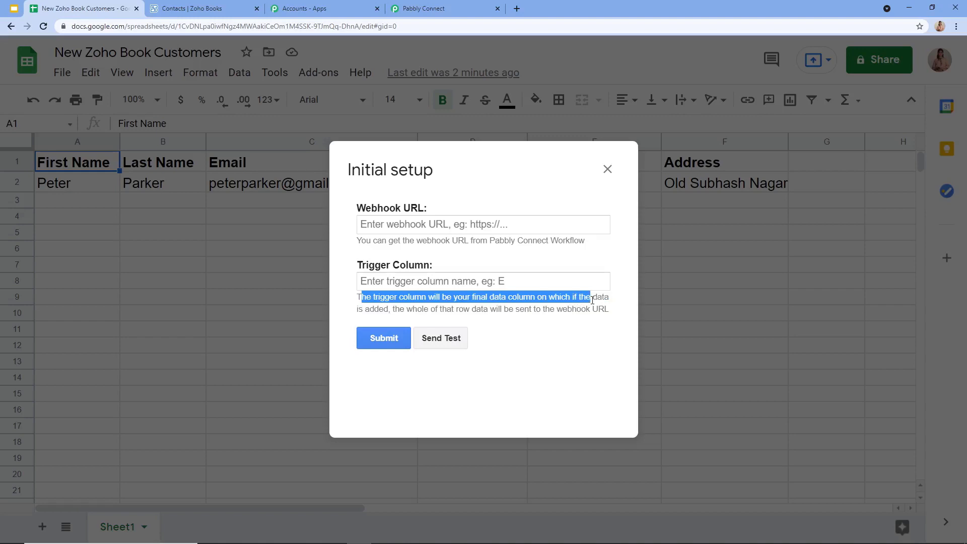
Step: Read the trigger column explanation in the initial setup and set the trigger column to F
{"action": "left_click_drag", "start_coordinate": [592, 300], "coordinate": [594, 308]}
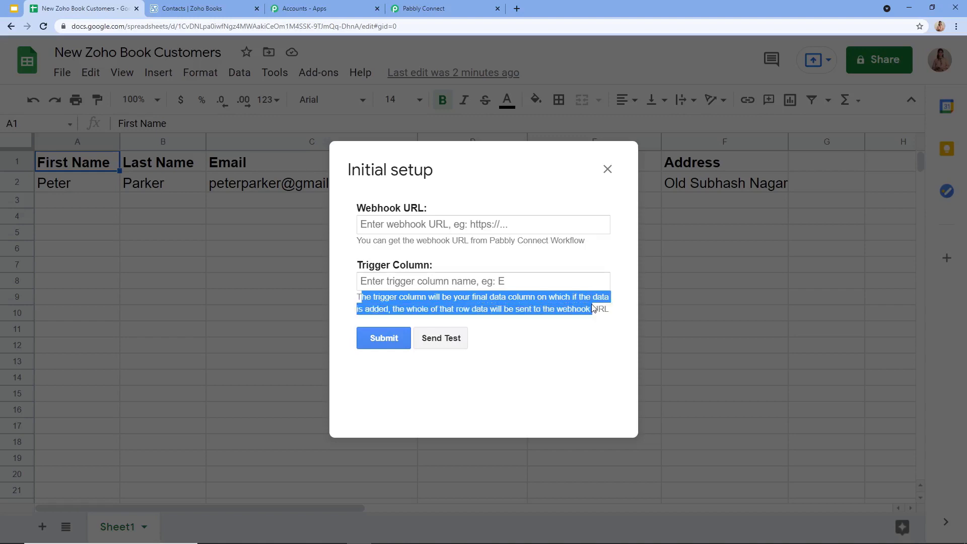
{"action": "left_click", "coordinate": [577, 329]}
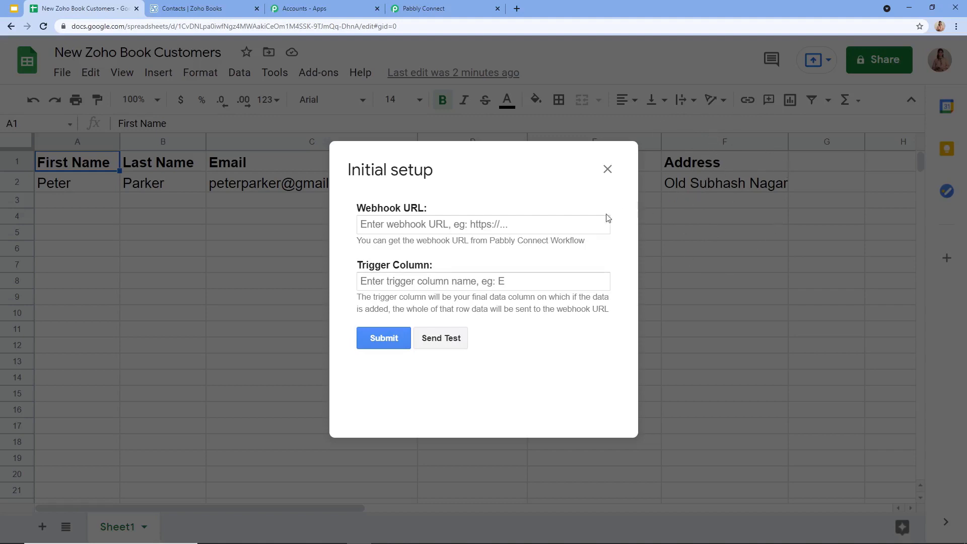
{"action": "left_click", "coordinate": [430, 282]}
{"action": "type", "text": "F"}
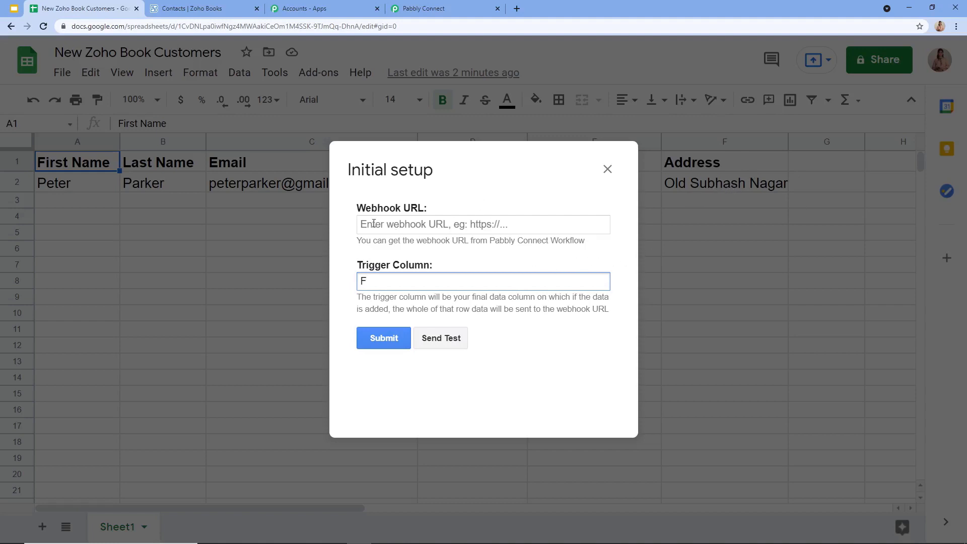
Step: Copy the webhook URL from the Pabbly Connect workflow and paste it as the Webhook URL of the add-on's initial setup
{"action": "left_click", "coordinate": [398, 221]}
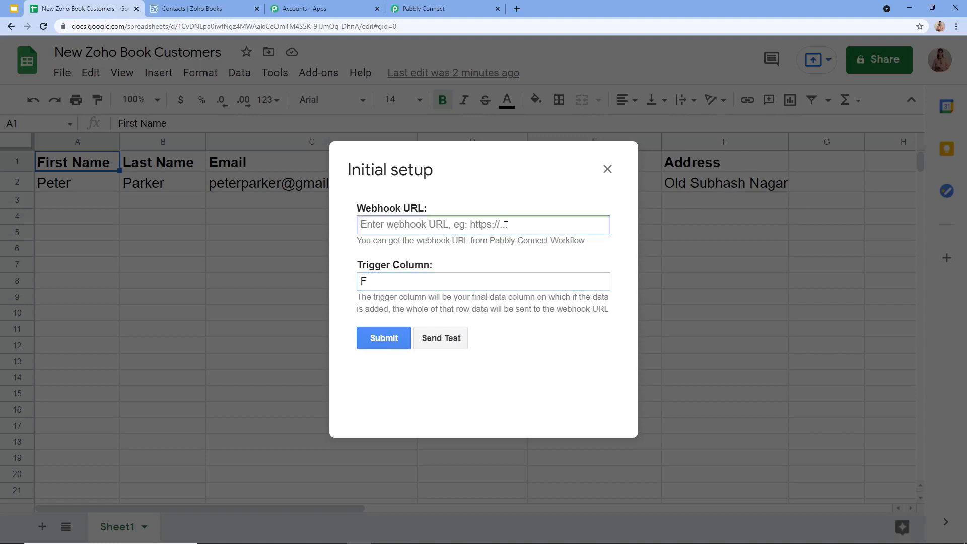
{"action": "left_click", "coordinate": [426, 9]}
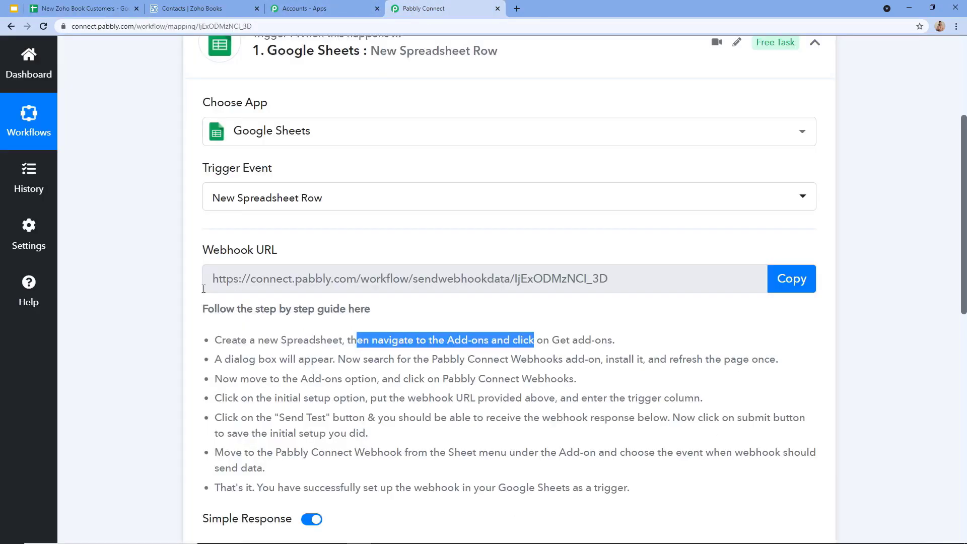
{"action": "left_click", "coordinate": [790, 282]}
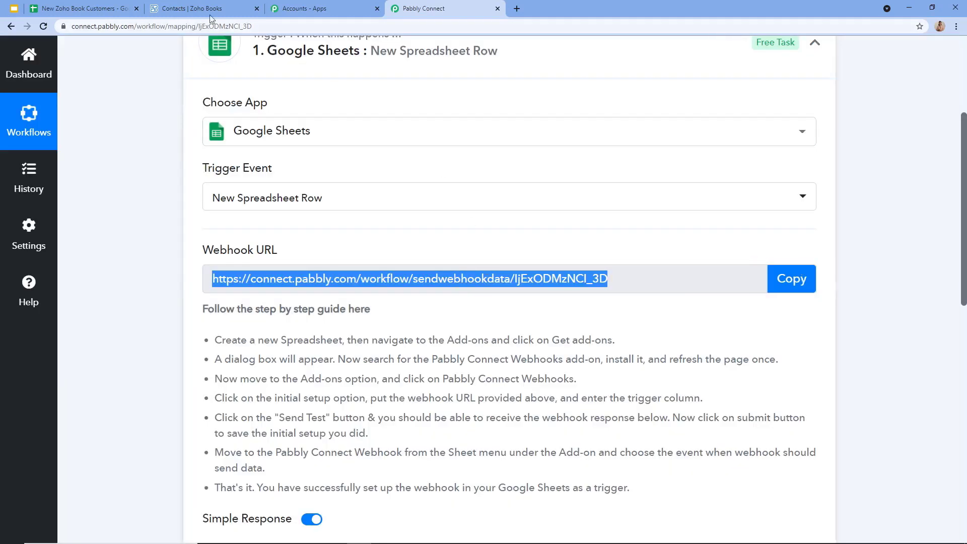
{"action": "left_click", "coordinate": [85, 8]}
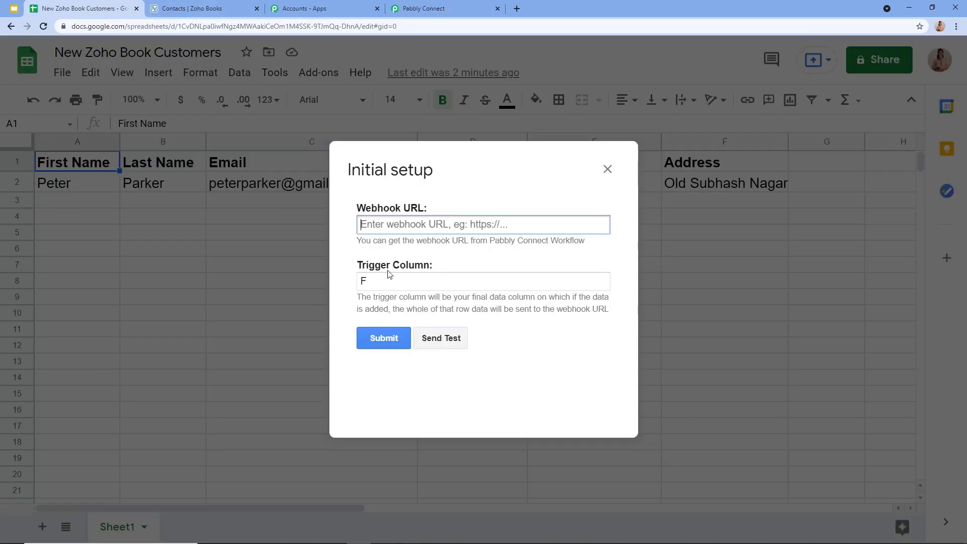
{"action": "right_click", "coordinate": [428, 223]}
{"action": "left_click", "coordinate": [462, 301]}
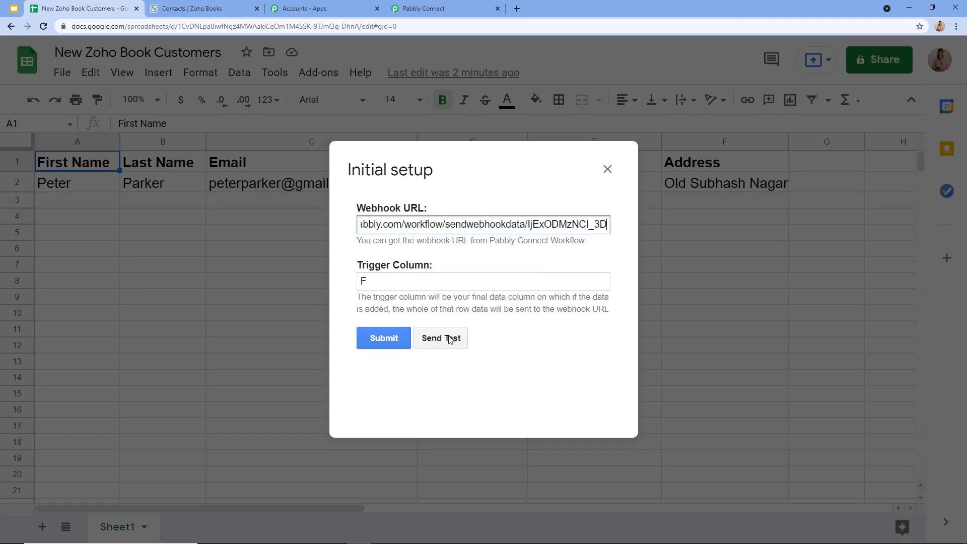
Step: Send test data to the webhook and check the response received in the Pabbly Connect workflow against the spreadsheet
{"action": "left_click", "coordinate": [450, 340]}
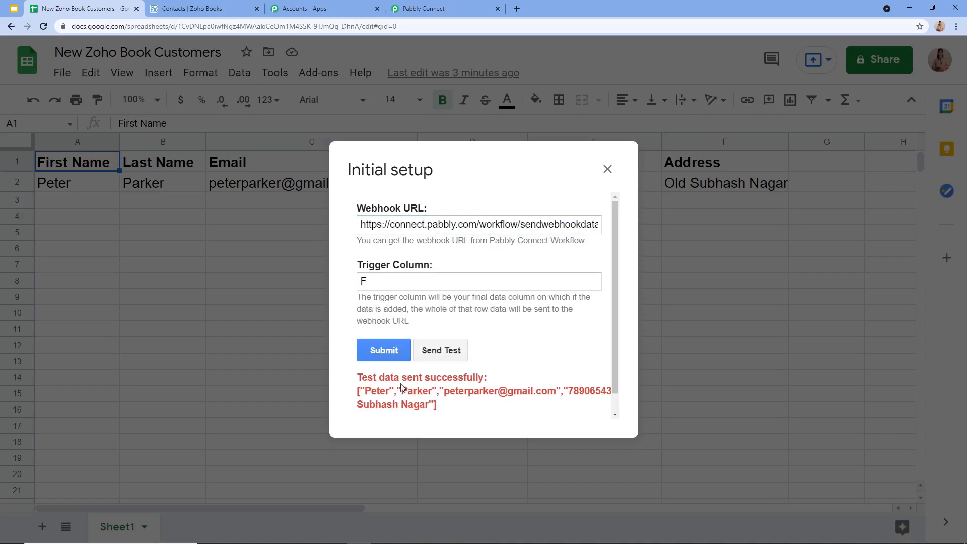
{"action": "left_click", "coordinate": [443, 9]}
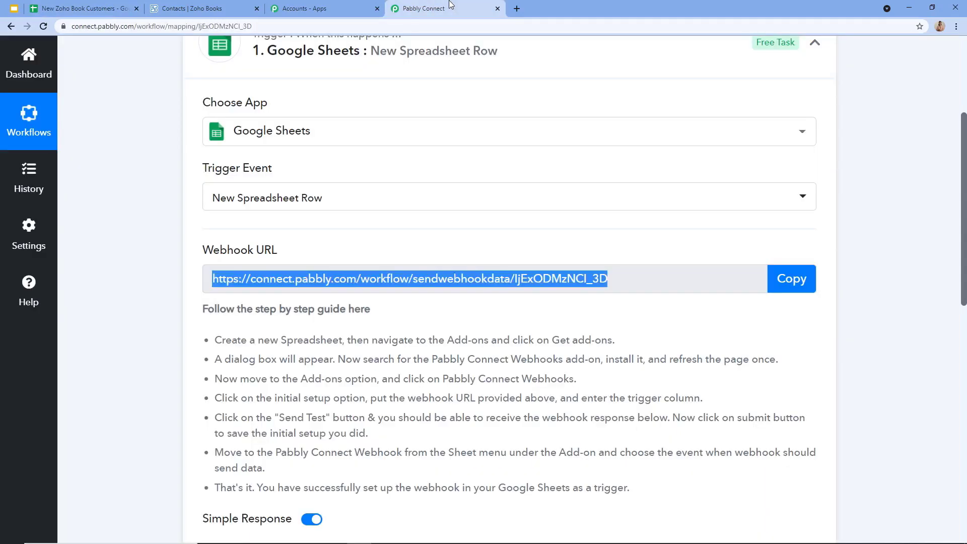
{"action": "scroll", "coordinate": [393, 342], "scroll_direction": "down", "scroll_amount": 1}
{"action": "scroll", "coordinate": [393, 335], "scroll_direction": "down", "scroll_amount": 5}
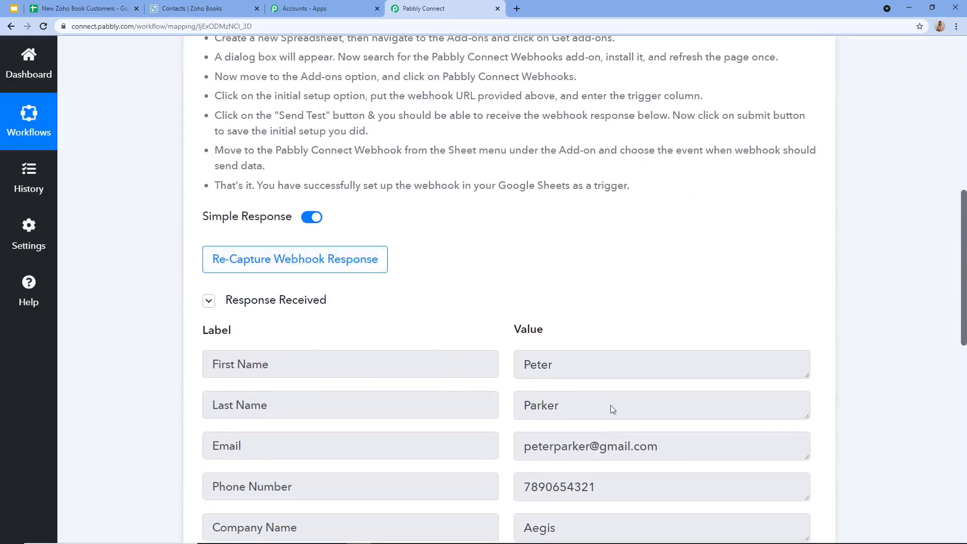
{"action": "scroll", "coordinate": [455, 249], "scroll_direction": "down", "scroll_amount": 2}
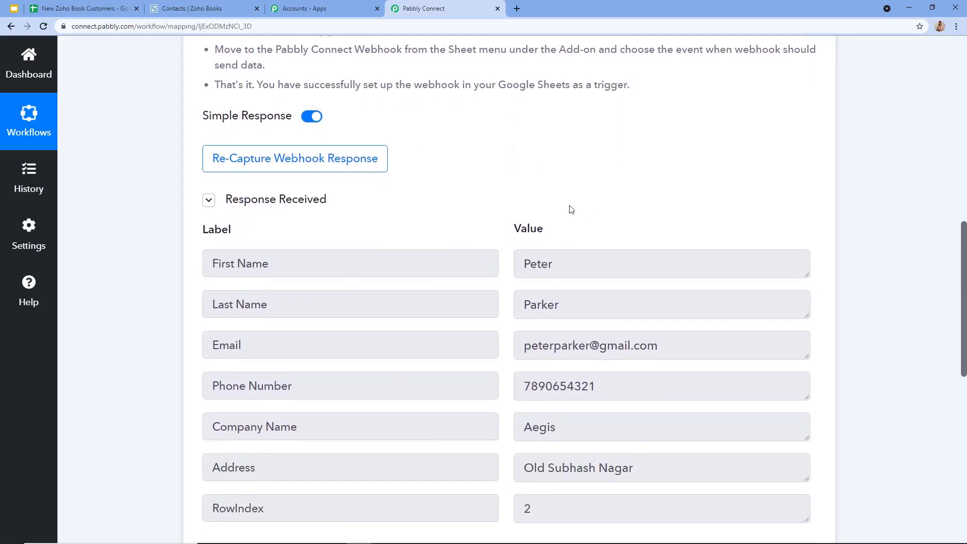
{"action": "scroll", "coordinate": [363, 265], "scroll_direction": "down", "scroll_amount": 1}
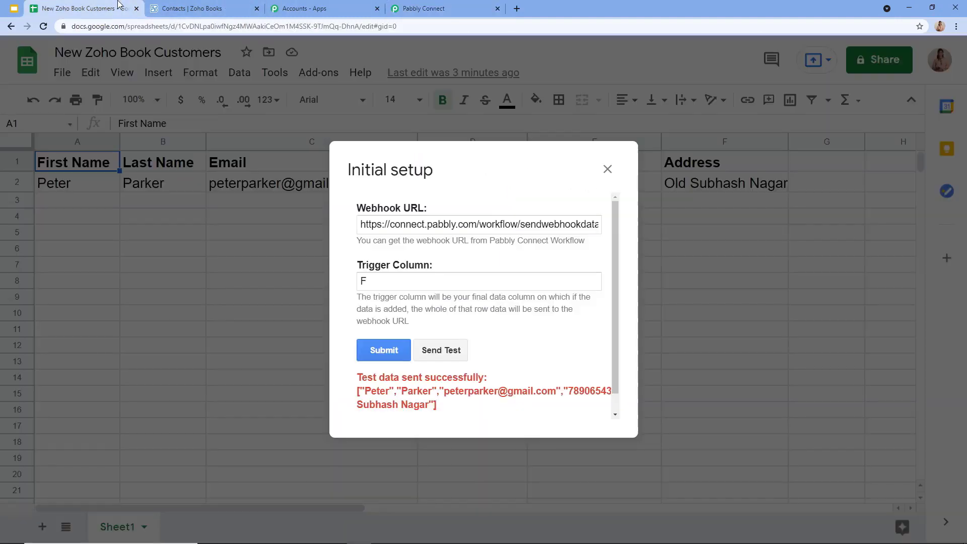
{"action": "left_click", "coordinate": [120, 8]}
{"action": "left_click", "coordinate": [409, 9]}
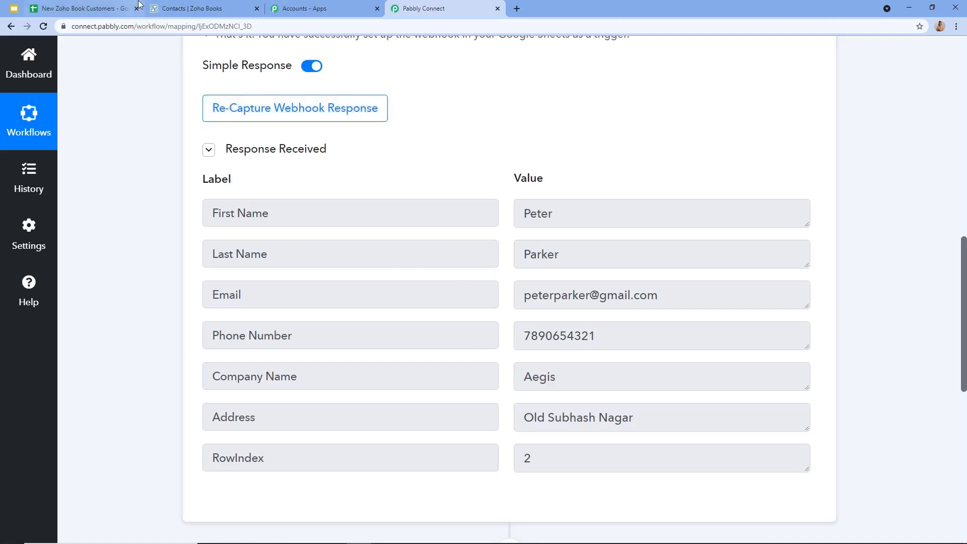
Step: Submit the initial setup in Google Sheets and enable Send On Event for the Pabbly Connect Webhooks add-on
{"action": "left_click", "coordinate": [86, 6]}
{"action": "left_click", "coordinate": [381, 345]}
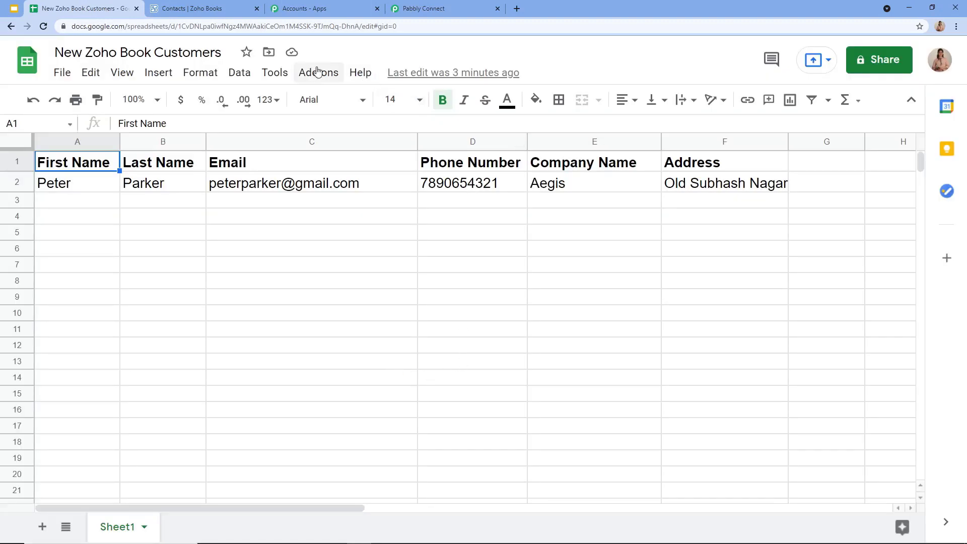
{"action": "left_click", "coordinate": [316, 72]}
{"action": "mouse_move", "coordinate": [316, 138]}
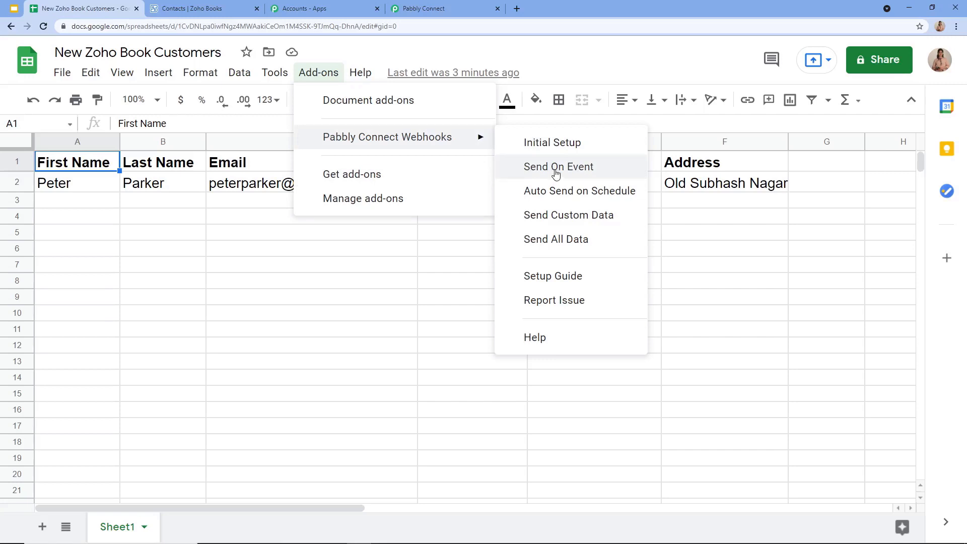
{"action": "left_click", "coordinate": [529, 169]}
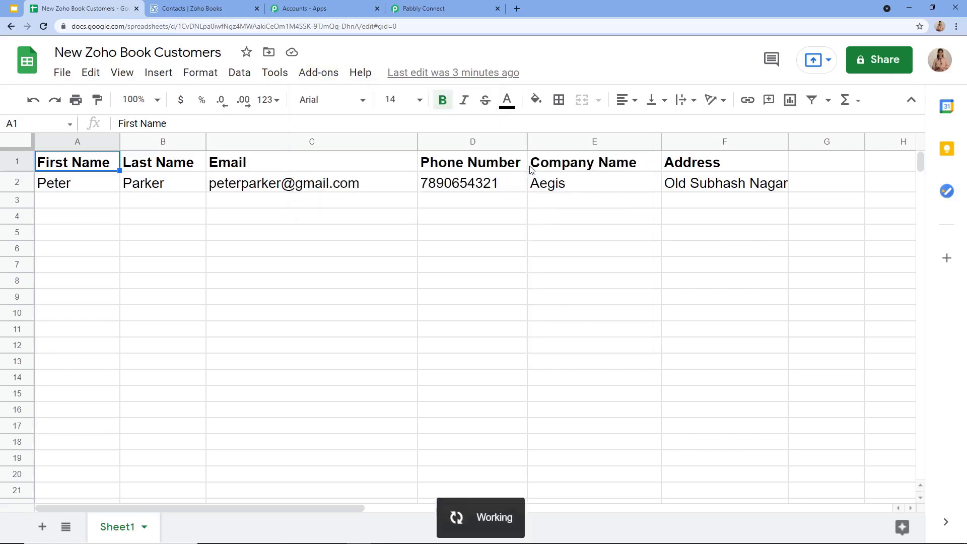
Step: Switch to Pabbly Connect, review the Google Sheets trigger, and choose Zoho Books as the app for action step 2
{"action": "left_click", "coordinate": [420, 5]}
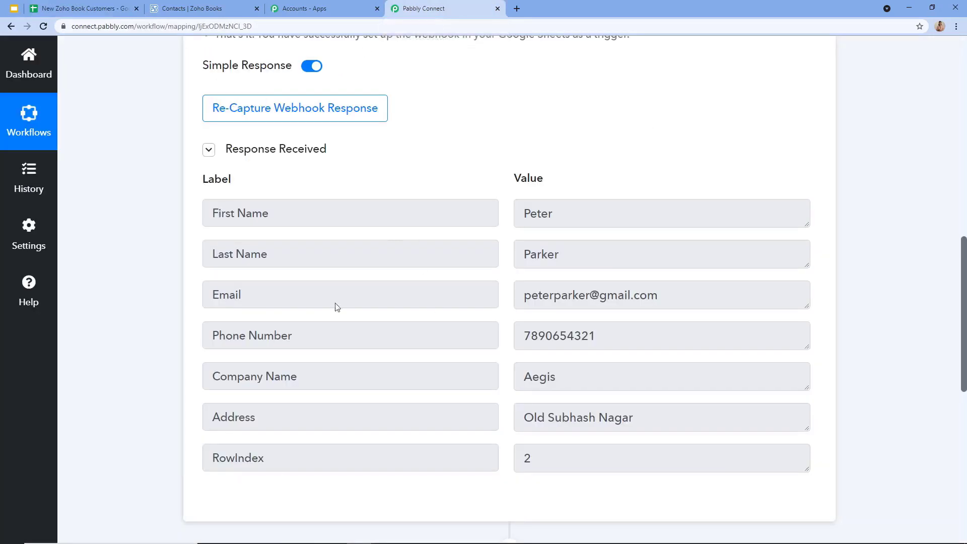
{"action": "scroll", "coordinate": [363, 302], "scroll_direction": "down", "scroll_amount": 1}
{"action": "scroll", "coordinate": [453, 245], "scroll_direction": "up", "scroll_amount": 5}
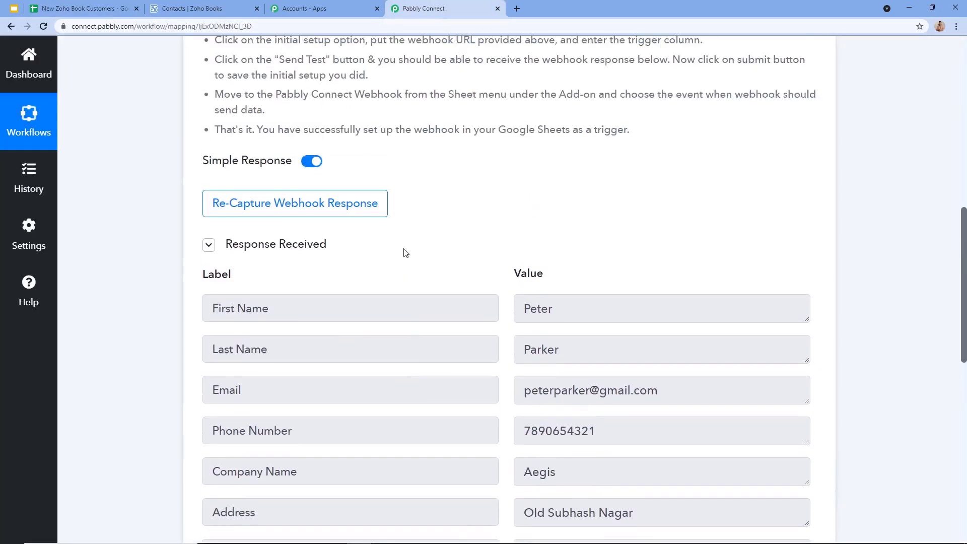
{"action": "scroll", "coordinate": [290, 131], "scroll_direction": "up", "scroll_amount": 8}
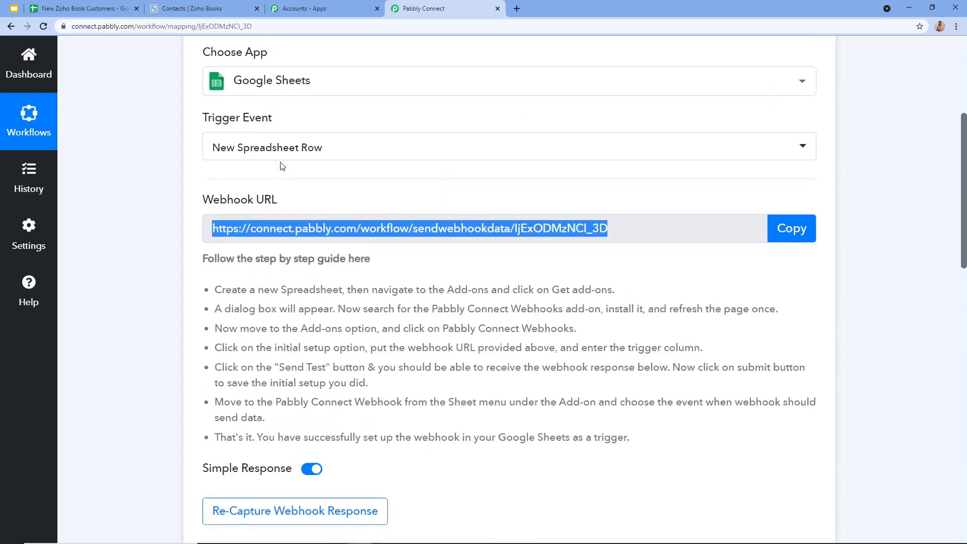
{"action": "scroll", "coordinate": [425, 361], "scroll_direction": "down", "scroll_amount": 14}
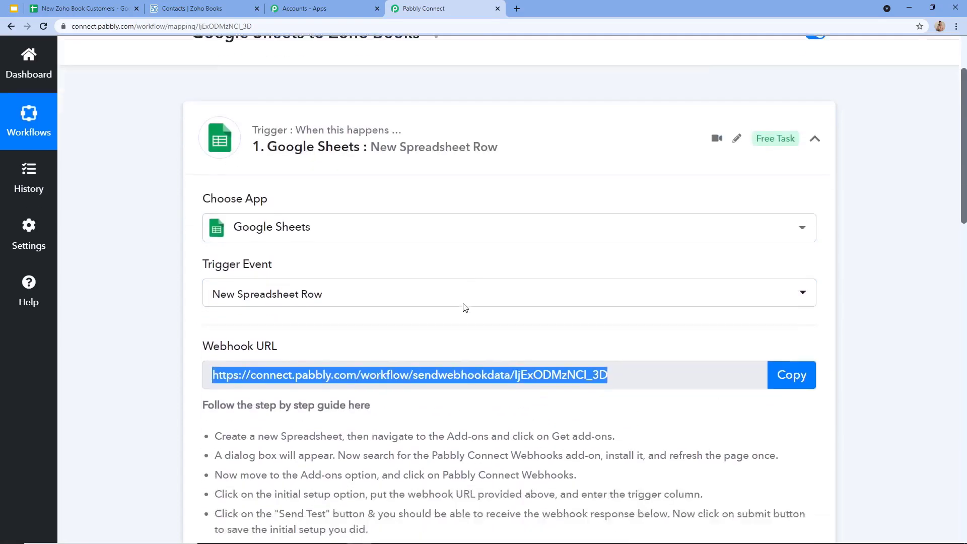
{"action": "scroll", "coordinate": [458, 300], "scroll_direction": "down", "scroll_amount": 5}
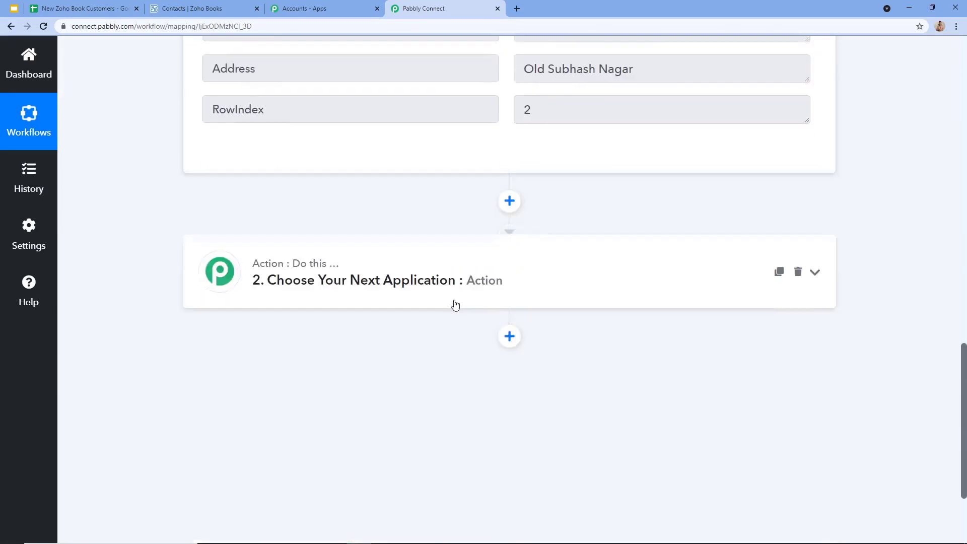
{"action": "left_click", "coordinate": [424, 297]}
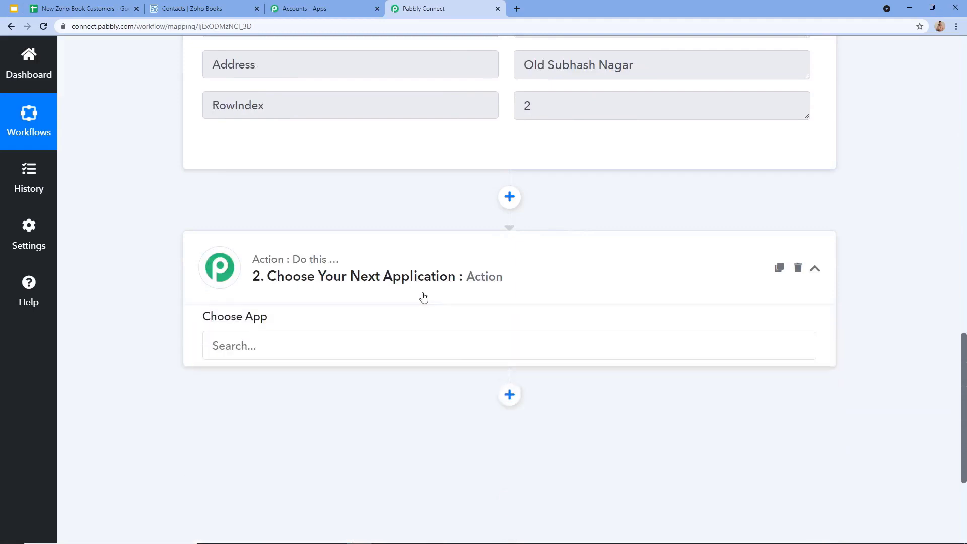
{"action": "scroll", "coordinate": [444, 363], "scroll_direction": "down", "scroll_amount": 2}
{"action": "left_click", "coordinate": [352, 261]}
{"action": "type", "text": "Zoho"}
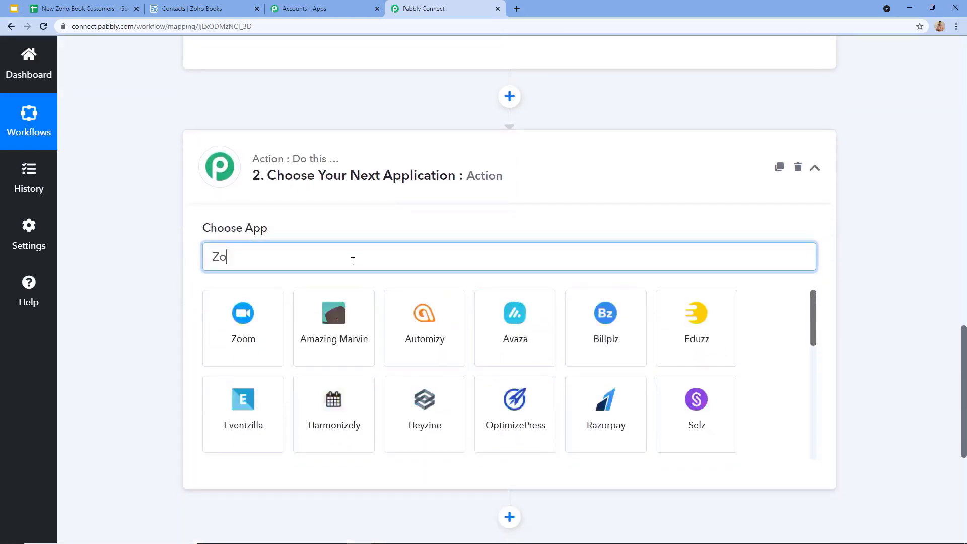
{"action": "left_click", "coordinate": [357, 318]}
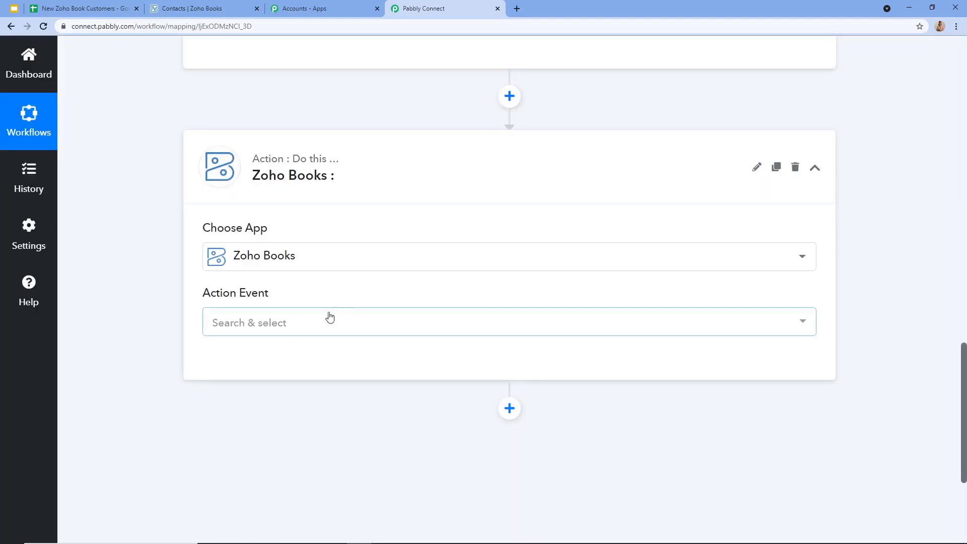
Step: Look through the available Zoho Books action events and set the action event to Create Contact
{"action": "scroll", "coordinate": [327, 317], "scroll_direction": "down", "scroll_amount": 1}
{"action": "left_click", "coordinate": [310, 271]}
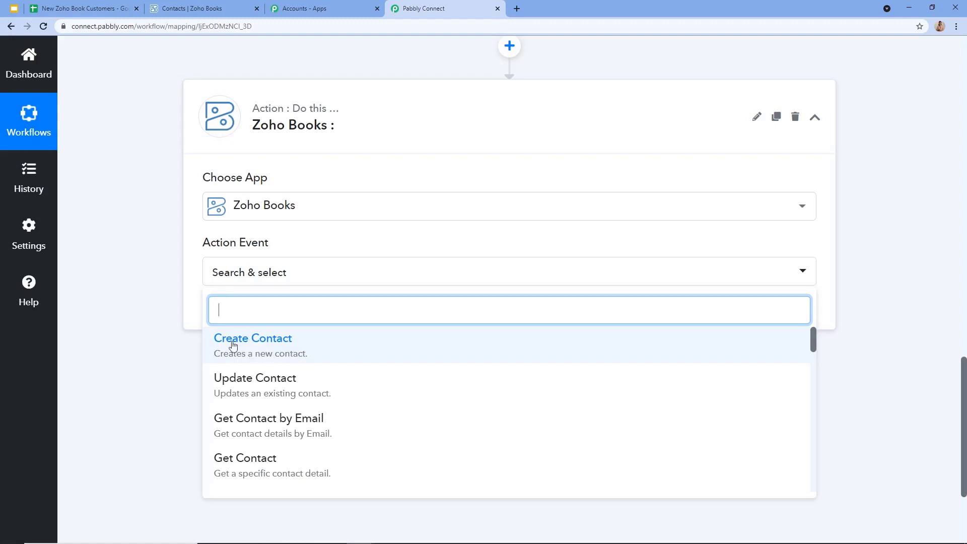
{"action": "scroll", "coordinate": [238, 448], "scroll_direction": "down", "scroll_amount": 8}
{"action": "scroll", "coordinate": [235, 468], "scroll_direction": "up", "scroll_amount": 8}
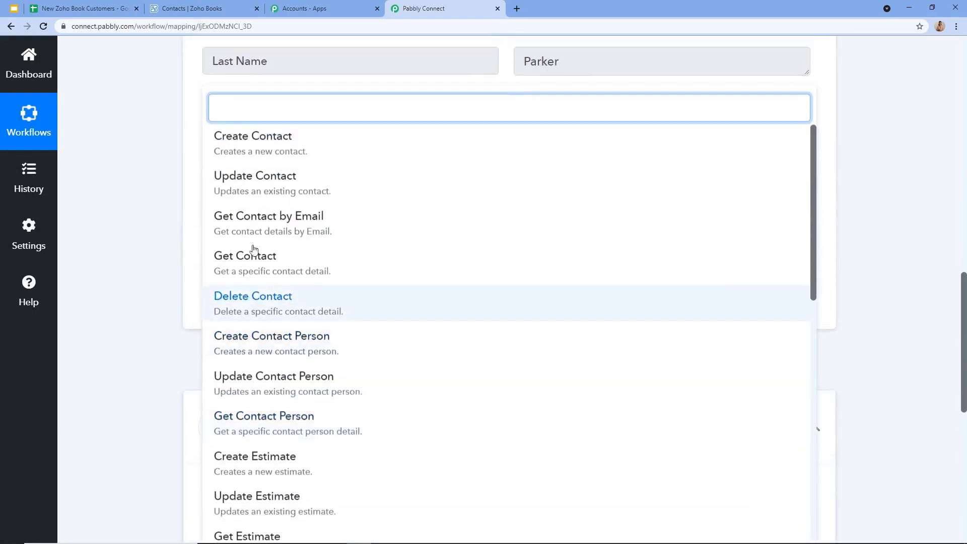
{"action": "scroll", "coordinate": [251, 276], "scroll_direction": "up", "scroll_amount": 3}
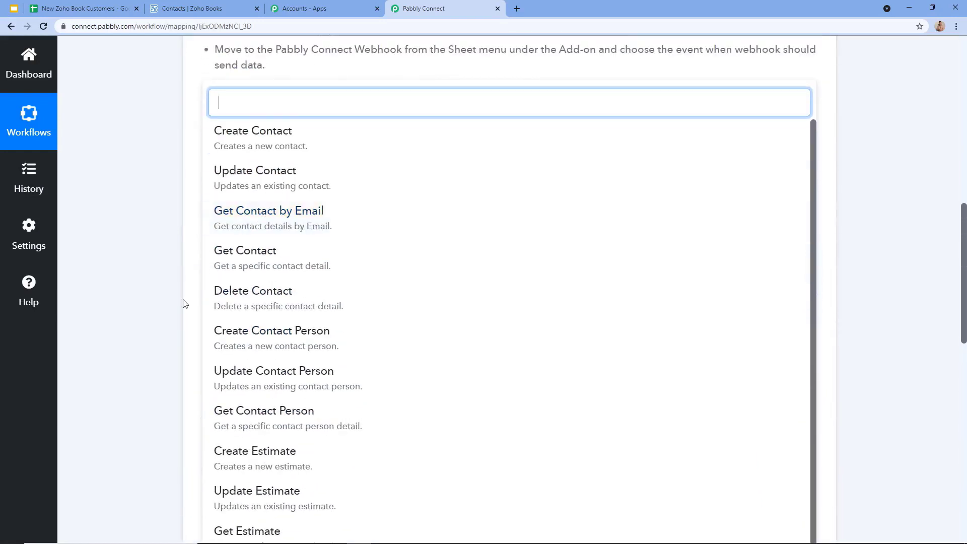
{"action": "left_click", "coordinate": [277, 146]}
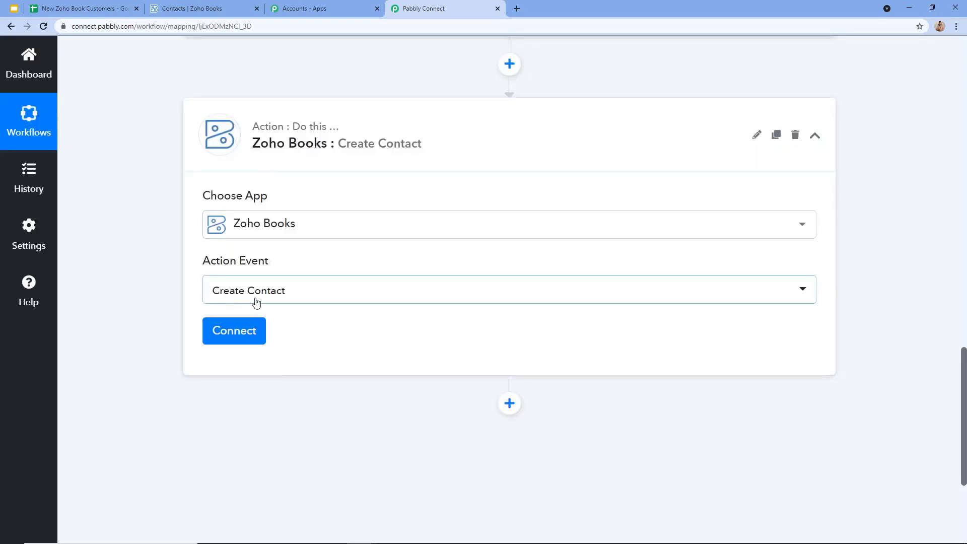
Step: Start adding a new Zoho Books connection for the action and open its domain name authentication
{"action": "left_click", "coordinate": [234, 332]}
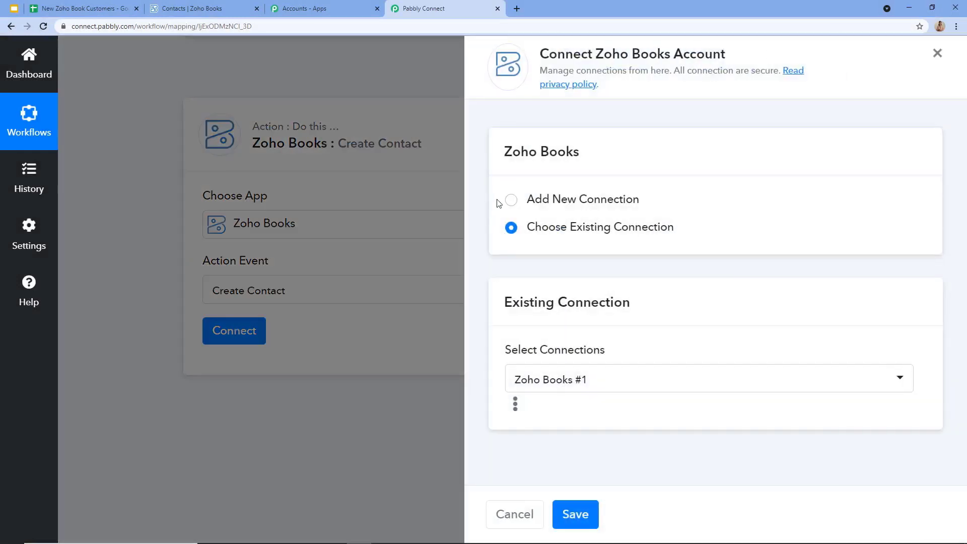
{"action": "left_click", "coordinate": [511, 199]}
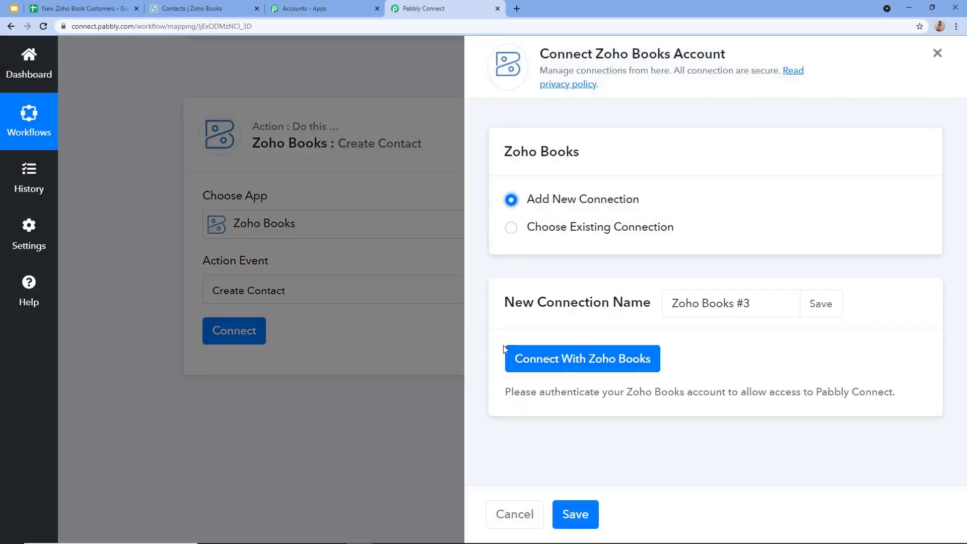
{"action": "left_click", "coordinate": [512, 358]}
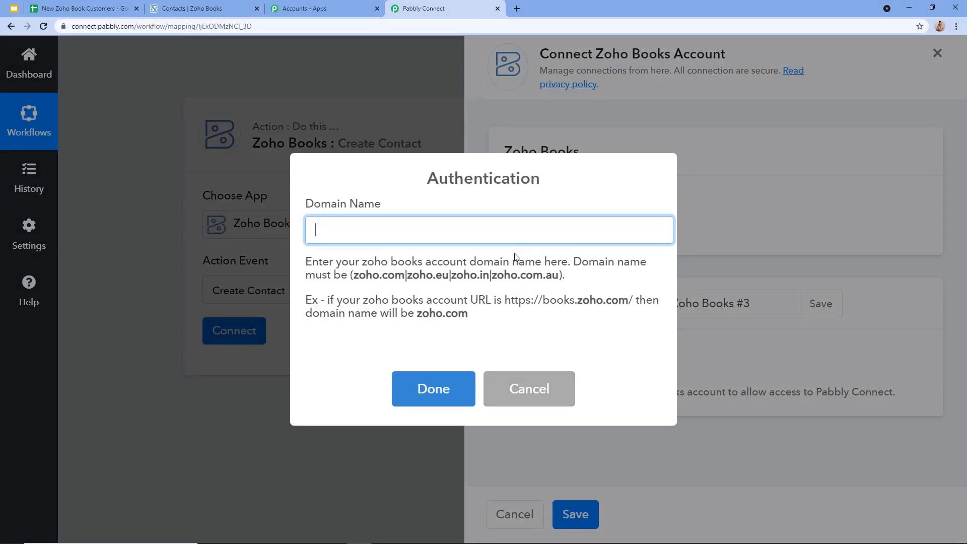
Step: Copy the domain zoho.com from the Zoho Books web address and paste it as the authentication domain name in Pabbly Connect
{"action": "left_click", "coordinate": [205, 6]}
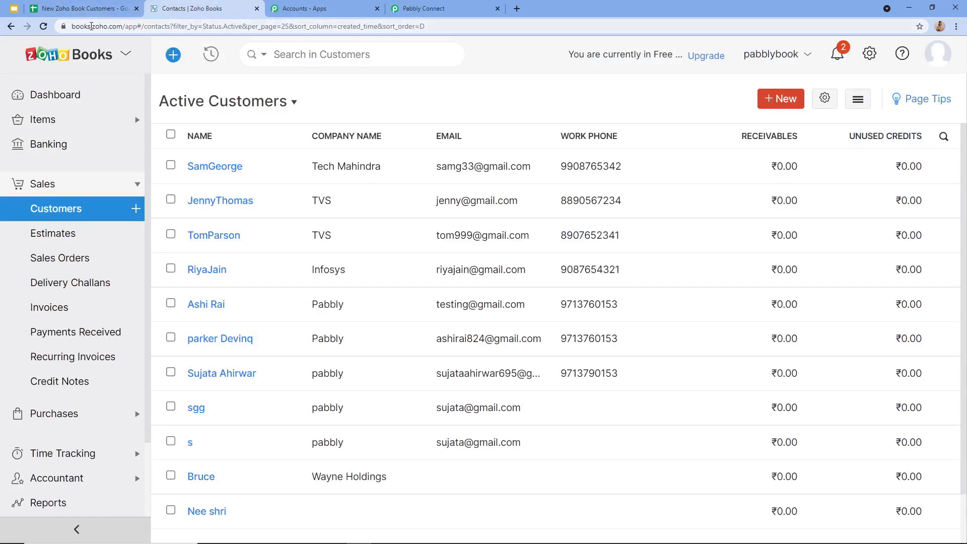
{"action": "left_click_drag", "start_coordinate": [93, 27], "coordinate": [126, 27]}
{"action": "key", "text": "ctrl+c"}
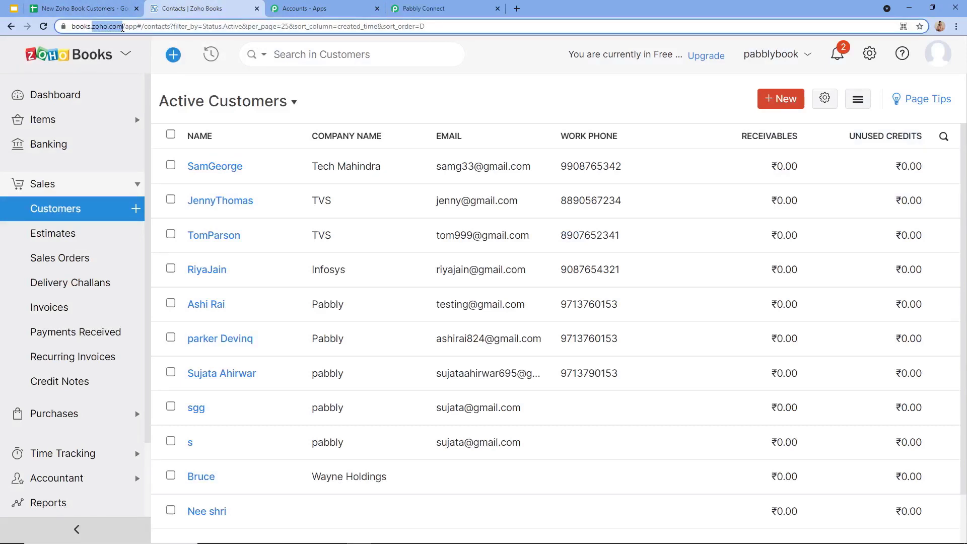
{"action": "left_click", "coordinate": [429, 8]}
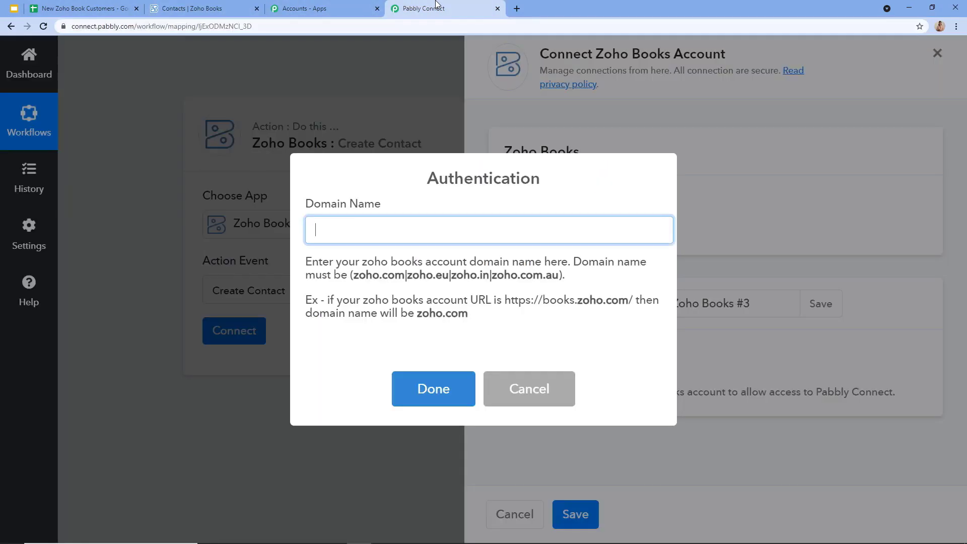
{"action": "right_click", "coordinate": [430, 222]}
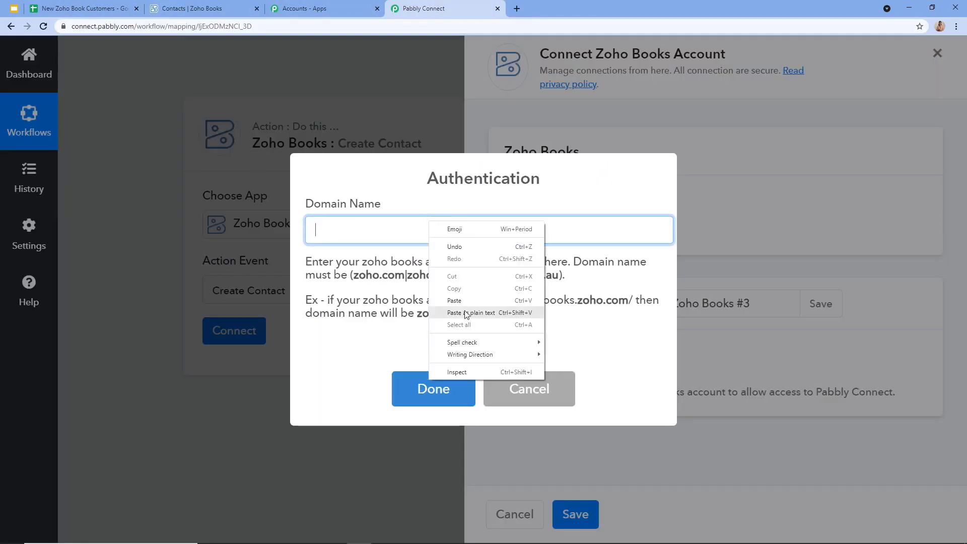
{"action": "left_click", "coordinate": [481, 300]}
Step: Submit the domain name and grant Pabbly Connect access to the Zoho Books data
{"action": "left_click", "coordinate": [424, 391]}
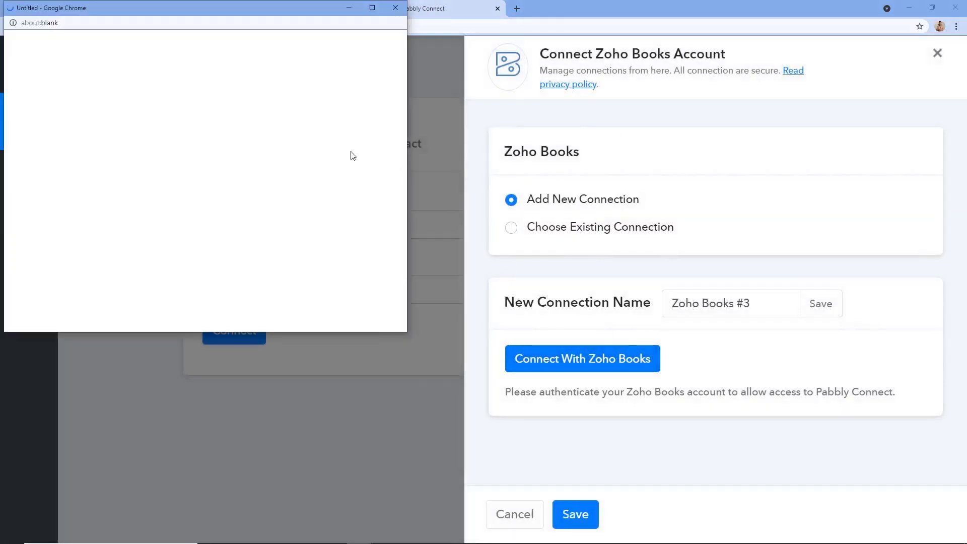
{"action": "scroll", "coordinate": [156, 240], "scroll_direction": "down", "scroll_amount": 2}
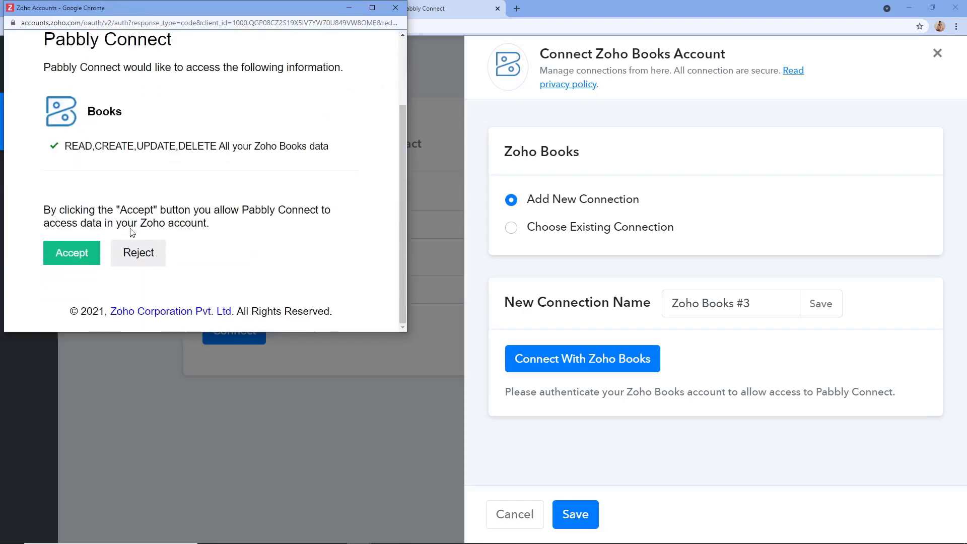
{"action": "left_click", "coordinate": [73, 257]}
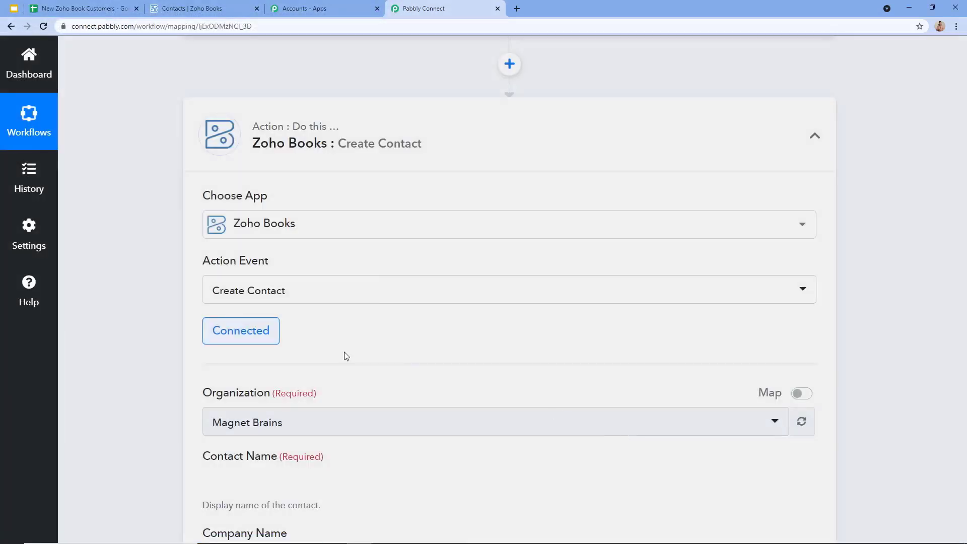
Step: Examine the Create Contact fields of the Zoho Books action and the response data received from Google Sheets
{"action": "scroll", "coordinate": [346, 355], "scroll_direction": "down", "scroll_amount": 1}
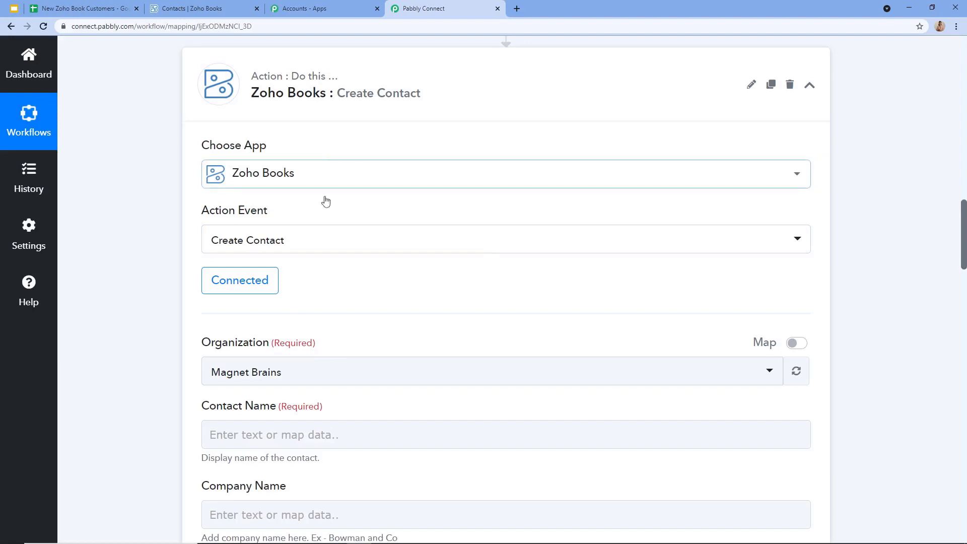
{"action": "scroll", "coordinate": [348, 266], "scroll_direction": "down", "scroll_amount": 5}
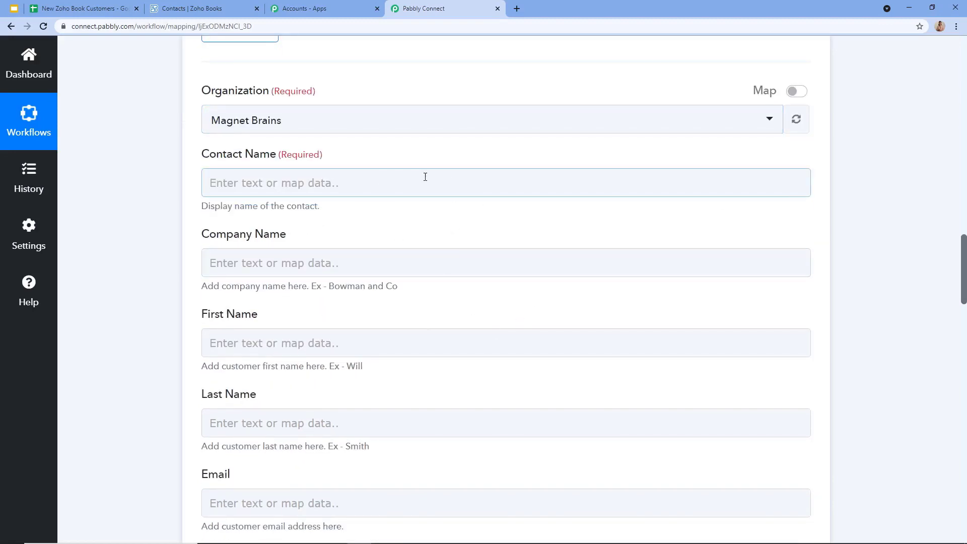
{"action": "left_click", "coordinate": [312, 183]}
{"action": "scroll", "coordinate": [335, 193], "scroll_direction": "up", "scroll_amount": 3}
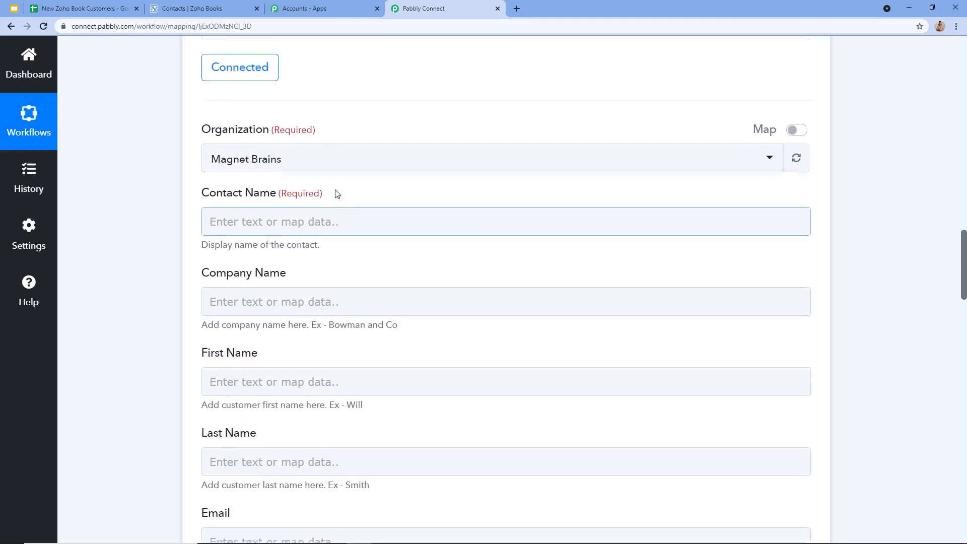
{"action": "scroll", "coordinate": [524, 290], "scroll_direction": "up", "scroll_amount": 6}
{"action": "scroll", "coordinate": [512, 286], "scroll_direction": "up", "scroll_amount": 5}
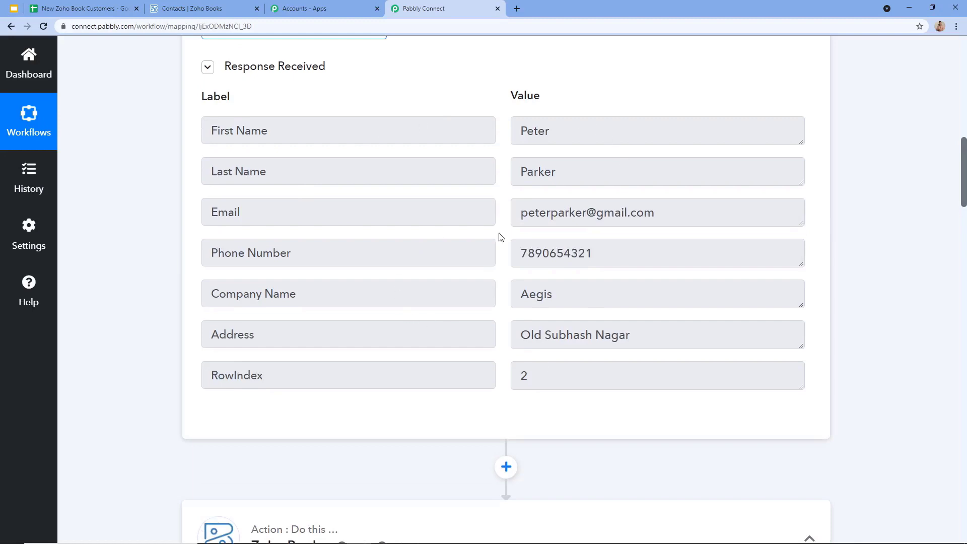
{"action": "scroll", "coordinate": [461, 237], "scroll_direction": "down", "scroll_amount": 7}
{"action": "scroll", "coordinate": [407, 406], "scroll_direction": "down", "scroll_amount": 4}
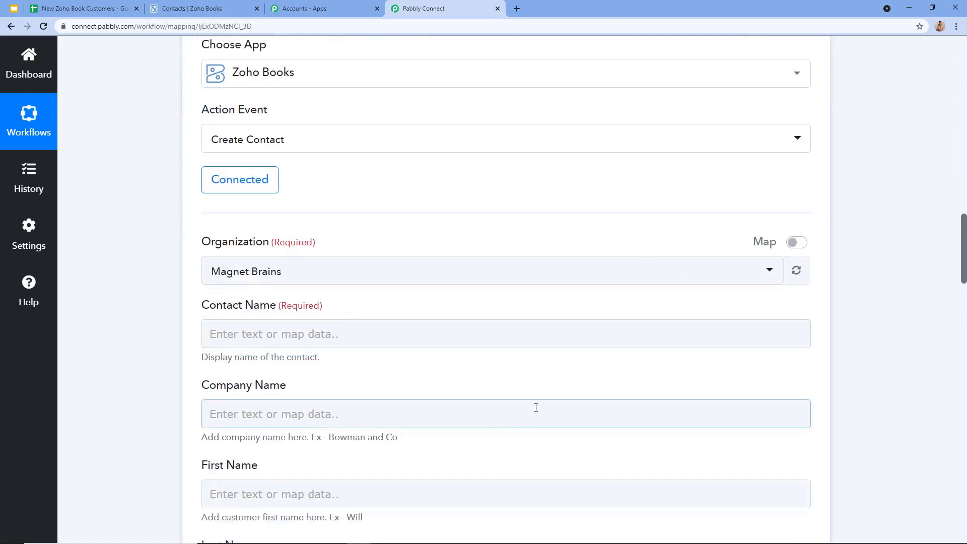
{"action": "scroll", "coordinate": [581, 201], "scroll_direction": "down", "scroll_amount": 2}
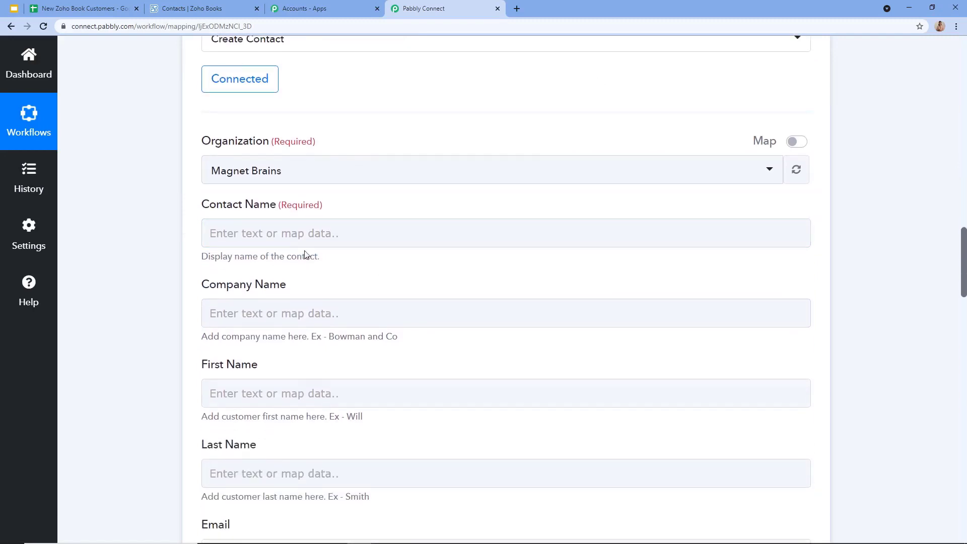
{"action": "scroll", "coordinate": [305, 254], "scroll_direction": "down", "scroll_amount": 1}
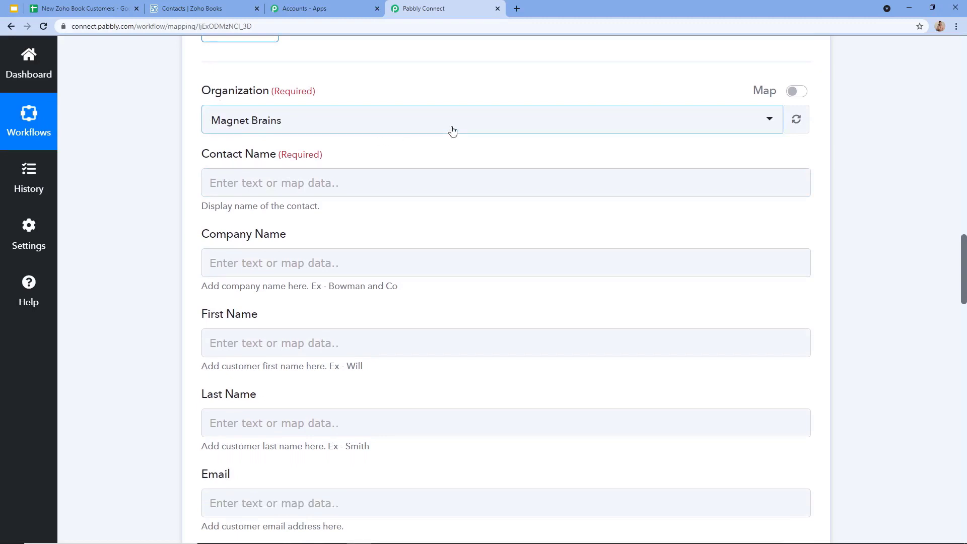
Step: Switch to Zoho Books, look through the account's organizations, and open their management page
{"action": "left_click", "coordinate": [193, 5]}
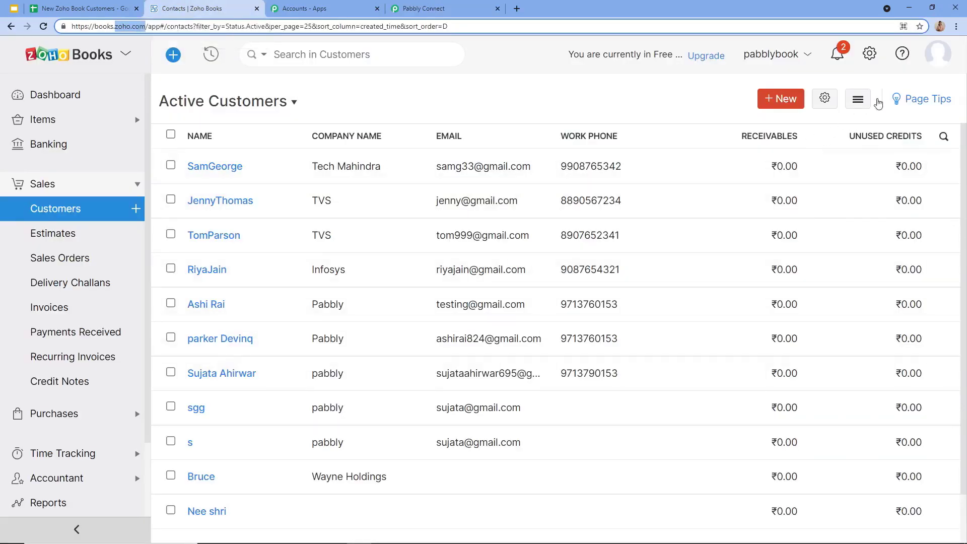
{"action": "left_click", "coordinate": [936, 54]}
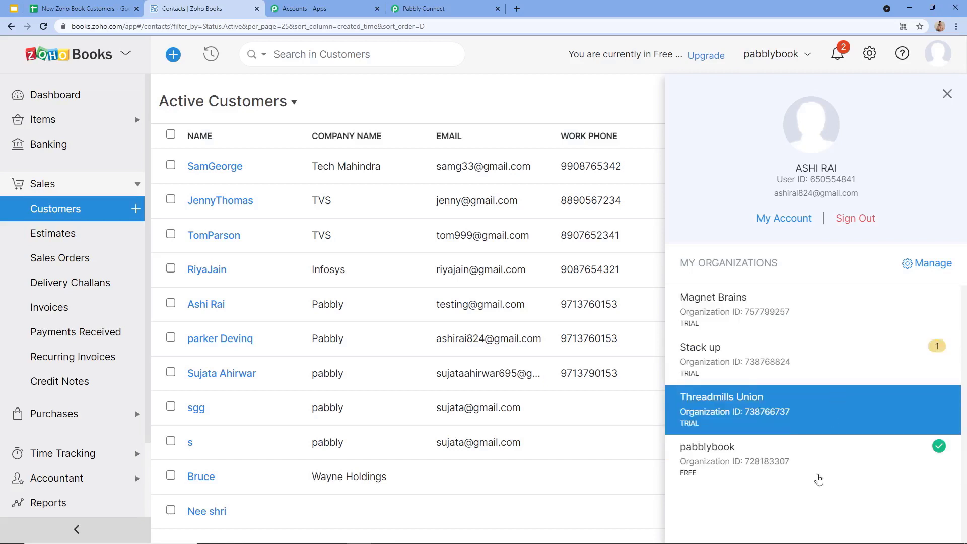
{"action": "left_click", "coordinate": [950, 264]}
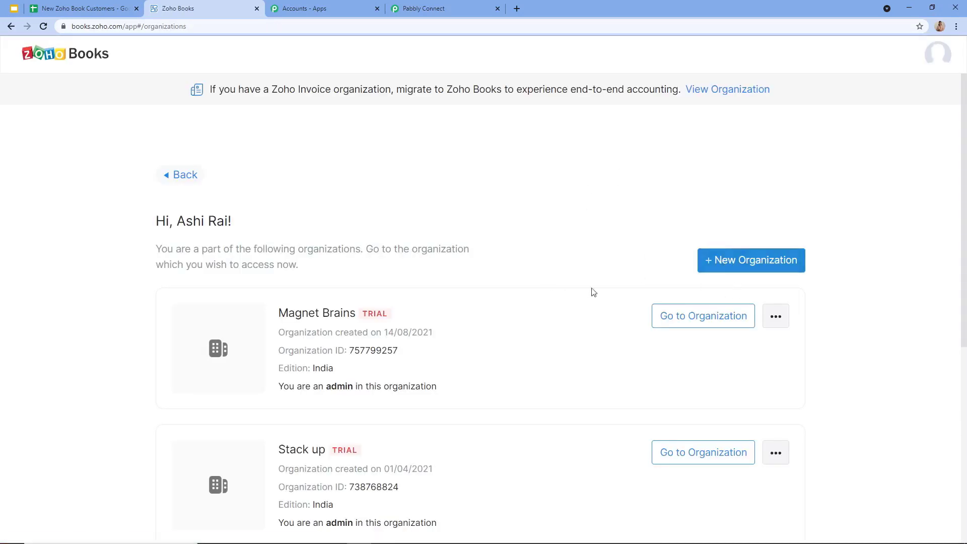
Step: Start creating a new organization named Pabbly Connect with business location India and continue to its profile setup
{"action": "left_click", "coordinate": [741, 260]}
{"action": "left_click", "coordinate": [497, 180]}
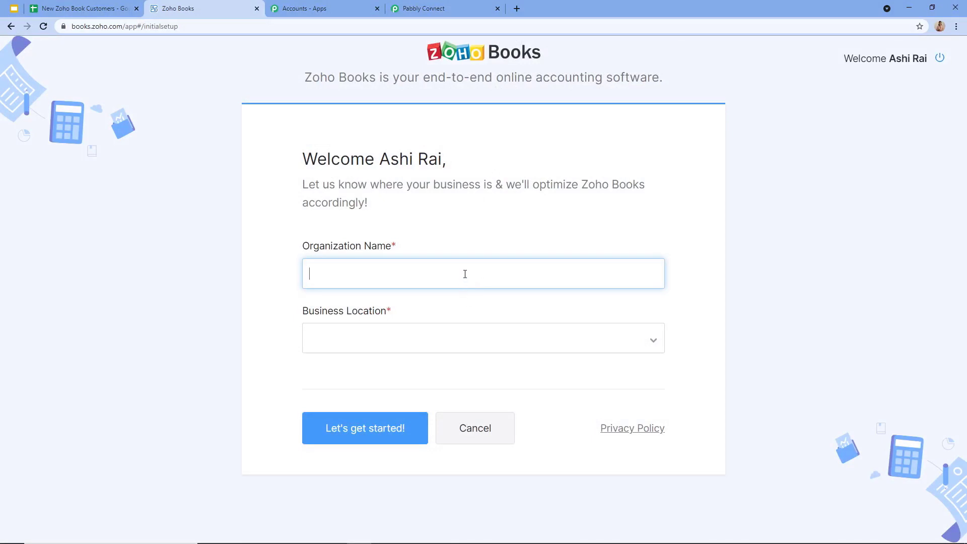
{"action": "type", "text": "Pabbly Connect"}
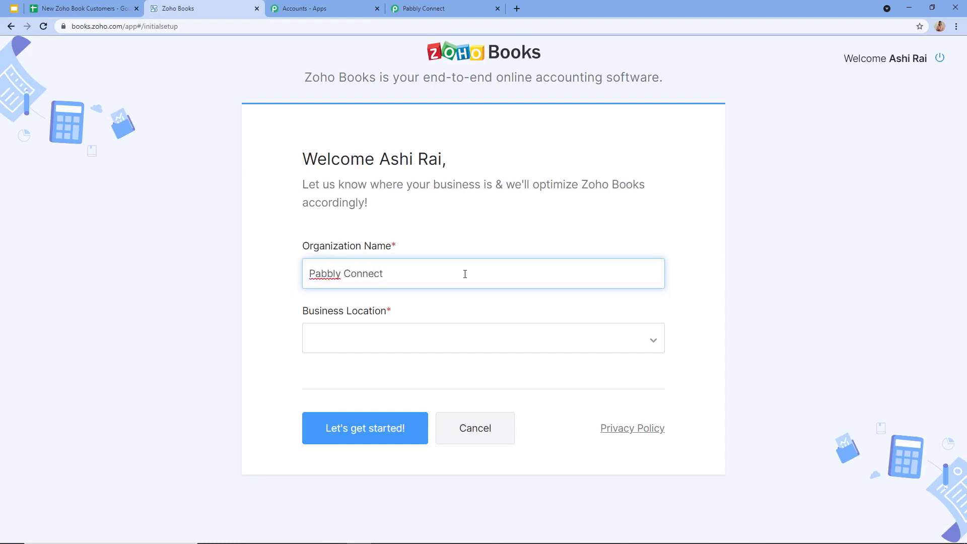
{"action": "left_click", "coordinate": [337, 347]}
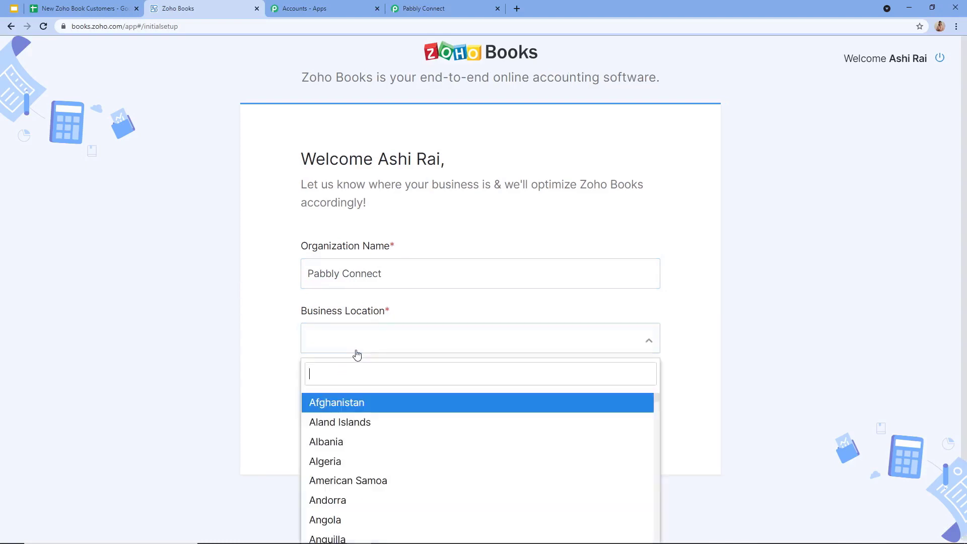
{"action": "left_click", "coordinate": [376, 349]}
{"action": "left_click", "coordinate": [374, 352]}
{"action": "type", "text": "Ind"}
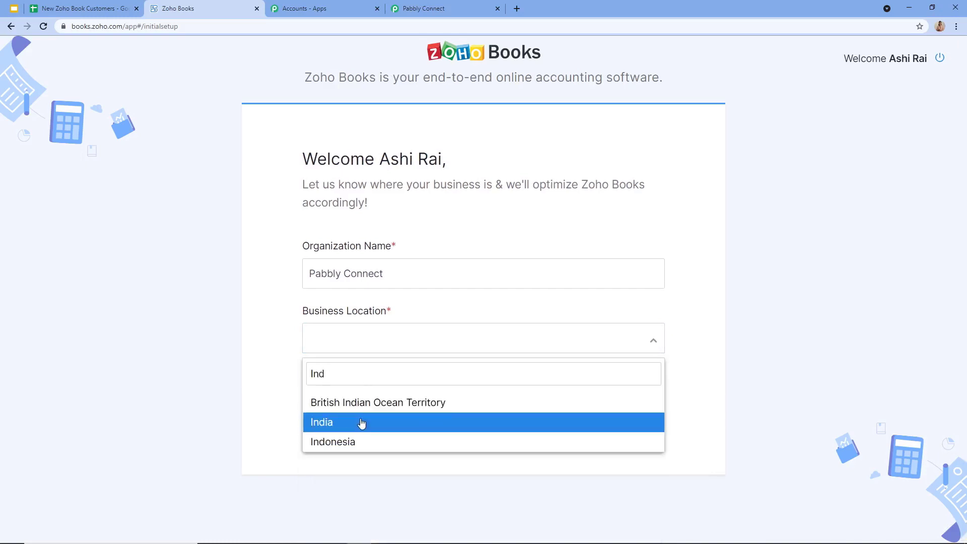
{"action": "left_click", "coordinate": [362, 423]}
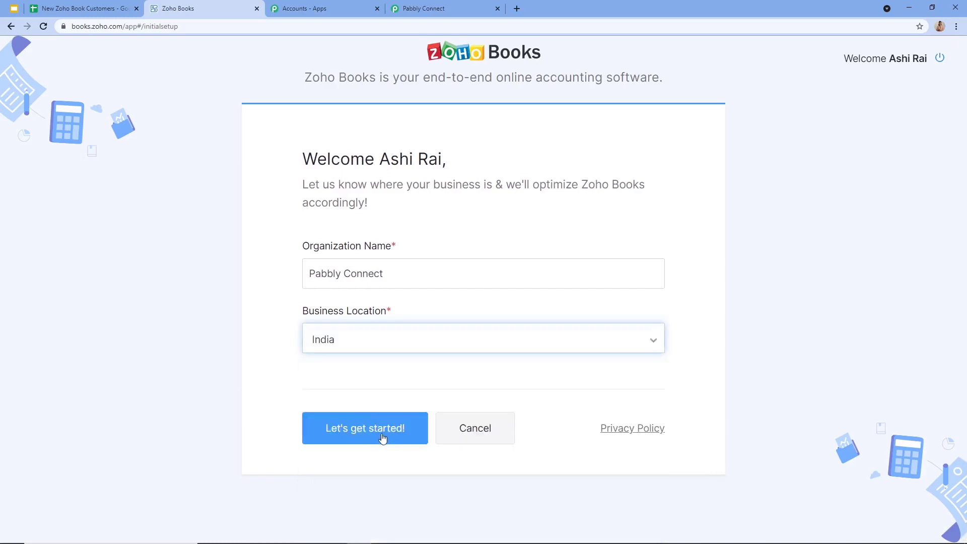
{"action": "left_click", "coordinate": [382, 437]}
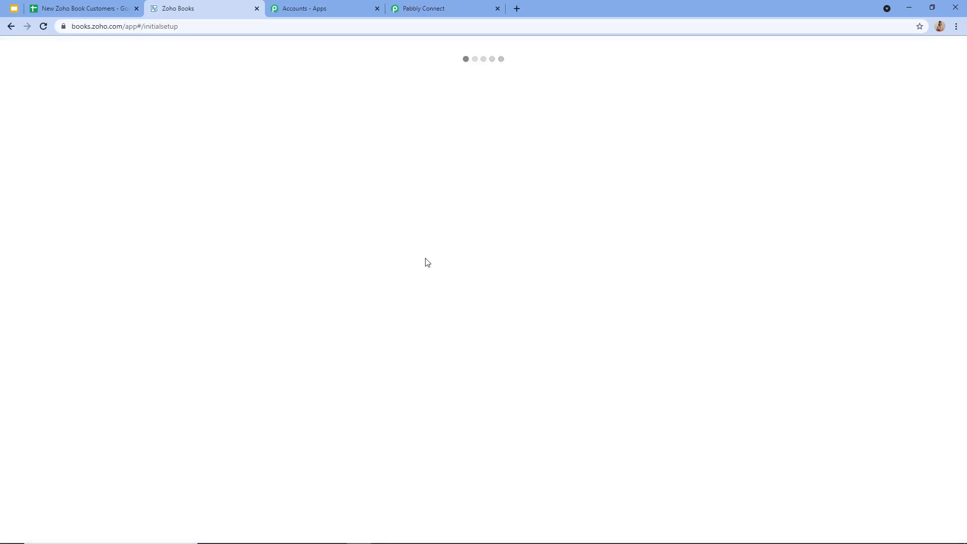
Step: Review the organization profile setup form, abandon it, and return to the organizations list
{"action": "scroll", "coordinate": [619, 251], "scroll_direction": "down", "scroll_amount": 4}
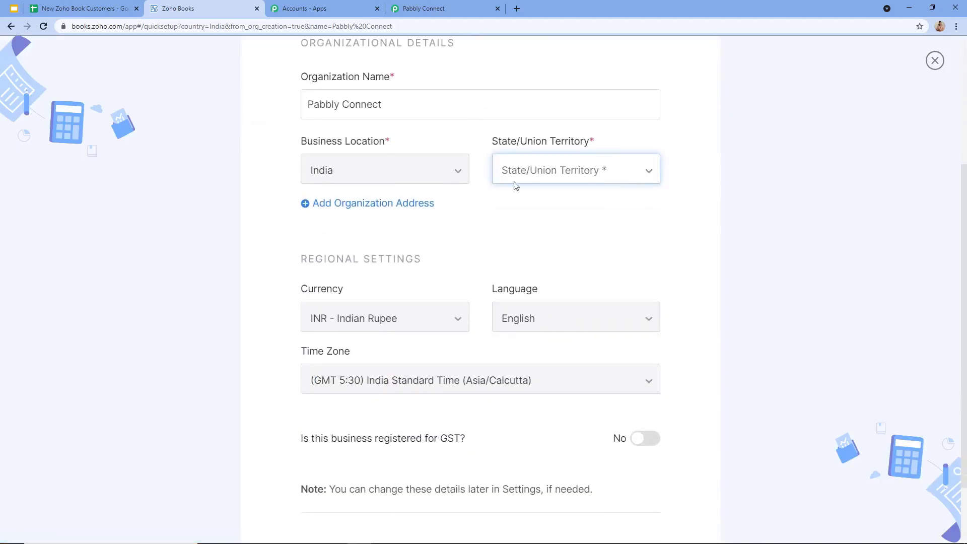
{"action": "scroll", "coordinate": [399, 246], "scroll_direction": "down", "scroll_amount": 2}
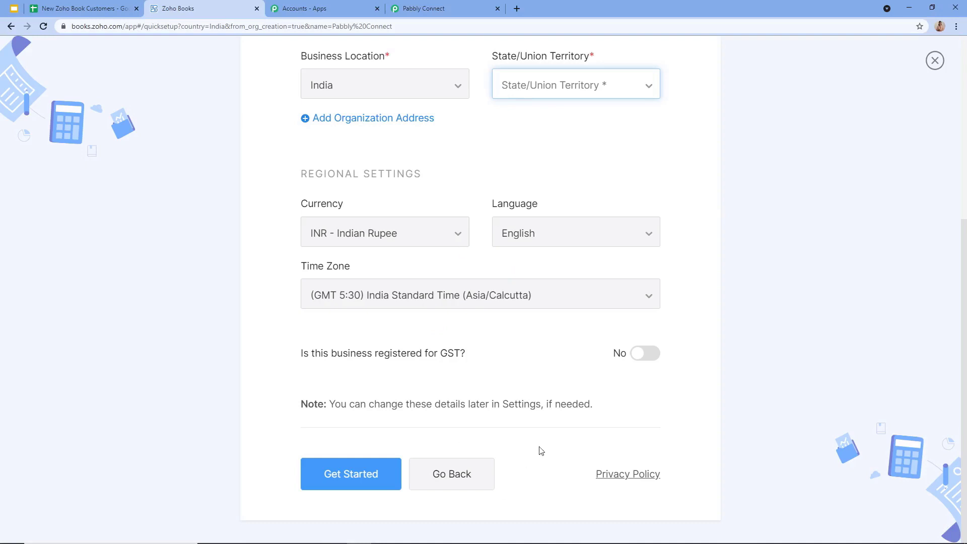
{"action": "scroll", "coordinate": [454, 223], "scroll_direction": "up", "scroll_amount": 3}
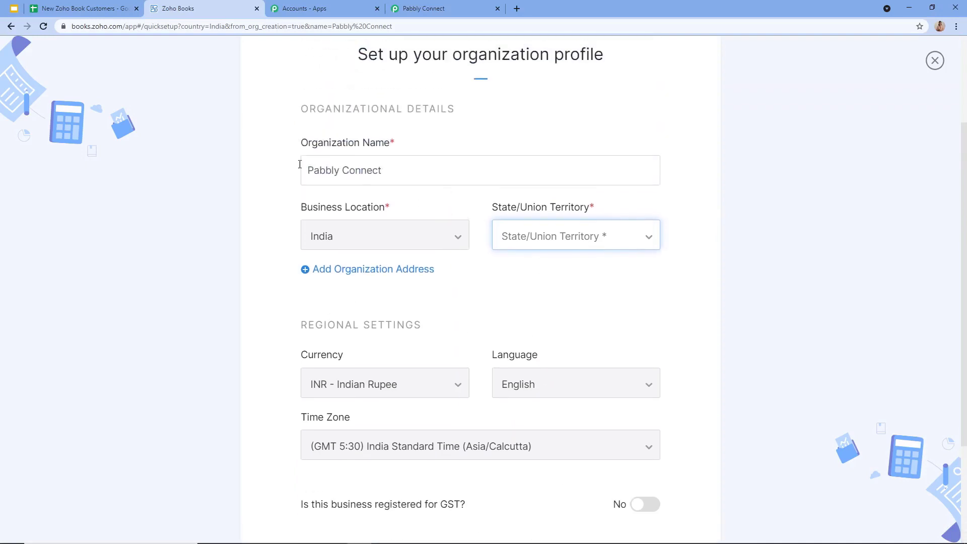
{"action": "left_click", "coordinate": [8, 27]}
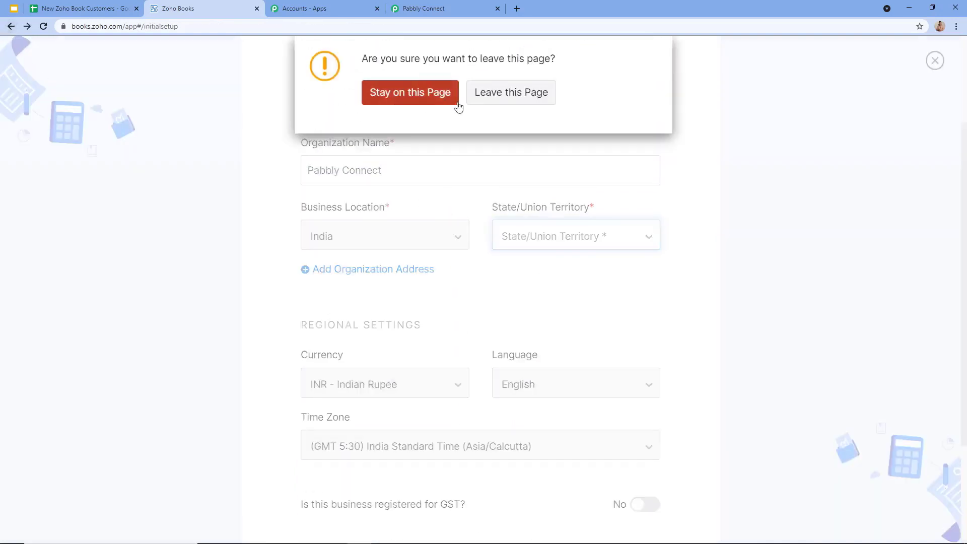
{"action": "left_click", "coordinate": [487, 96]}
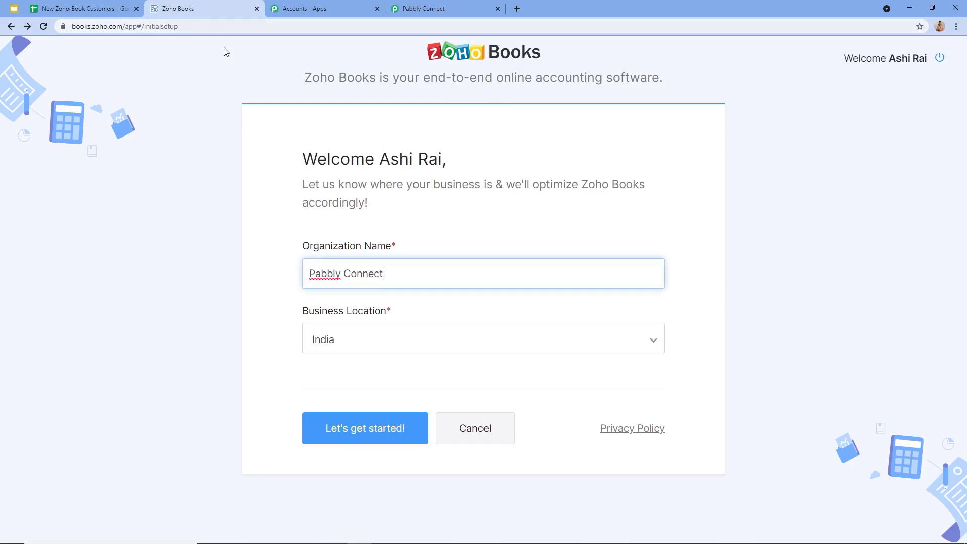
{"action": "left_click", "coordinate": [8, 27]}
Step: Check the active organization in Zoho Books and set the Create Contact action's organization to pabblybook in Pabbly Connect
{"action": "left_click", "coordinate": [423, 8]}
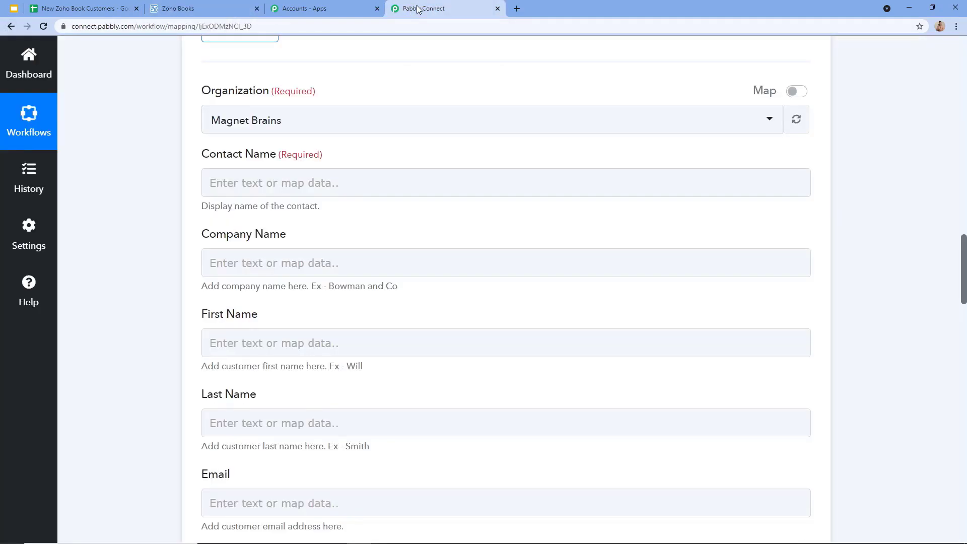
{"action": "left_click", "coordinate": [298, 125]}
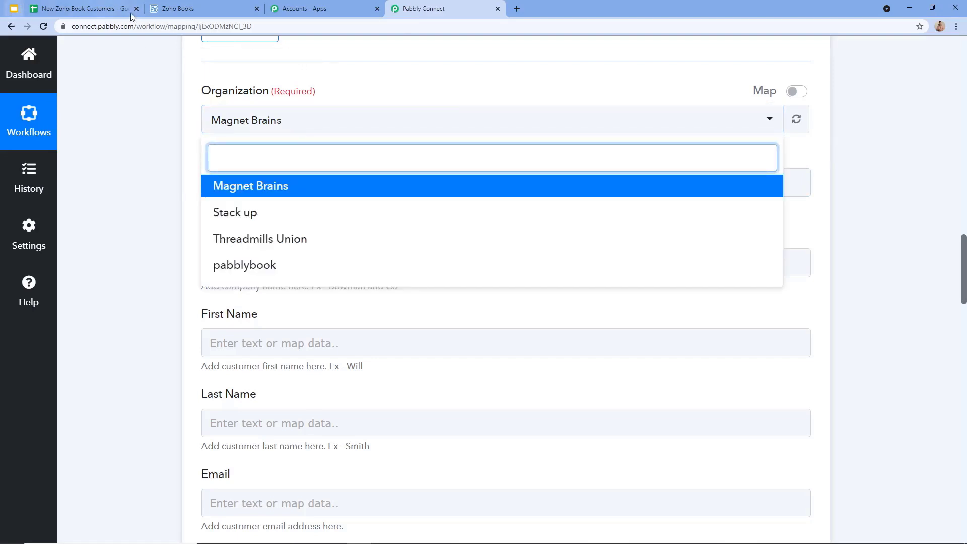
{"action": "left_click", "coordinate": [186, 9]}
{"action": "left_click", "coordinate": [940, 57]}
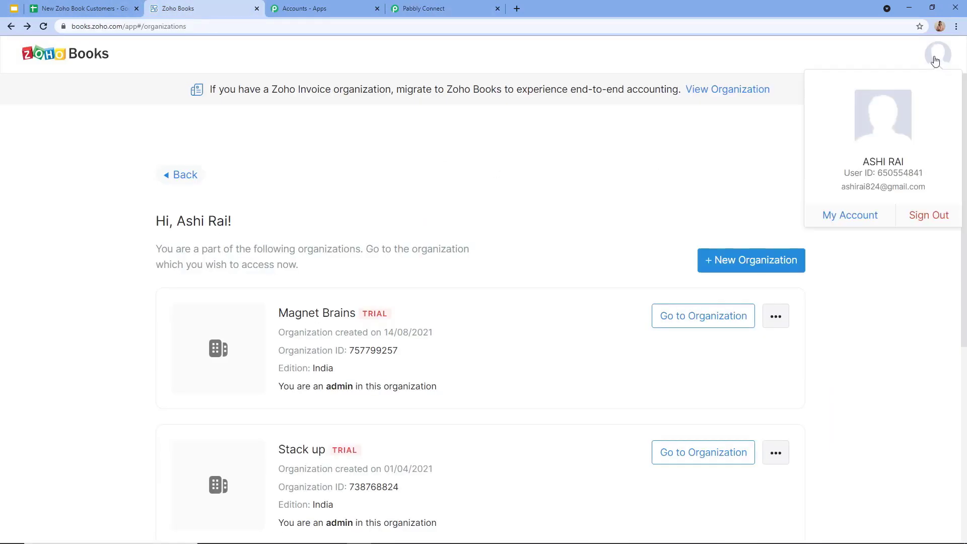
{"action": "left_click", "coordinate": [498, 190]}
{"action": "left_click", "coordinate": [10, 26]}
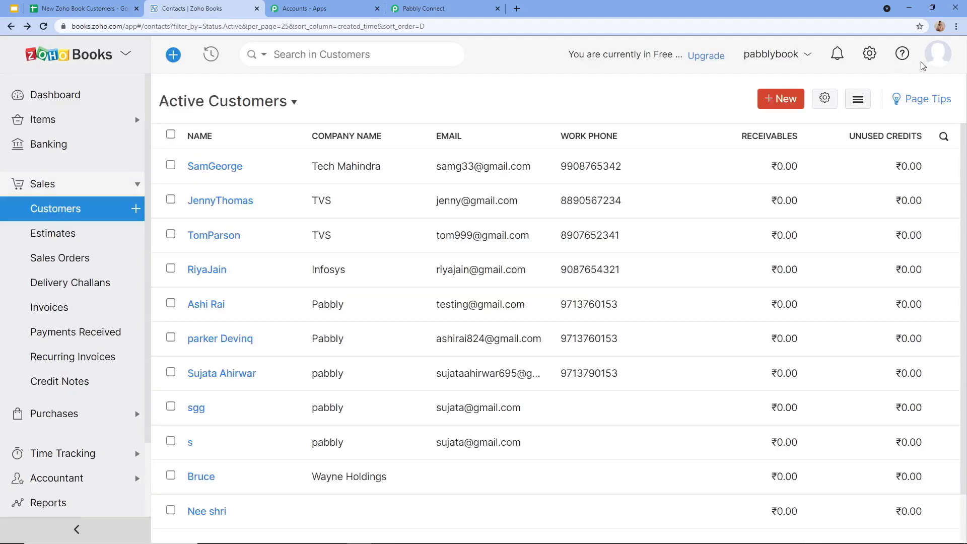
{"action": "left_click", "coordinate": [945, 55]}
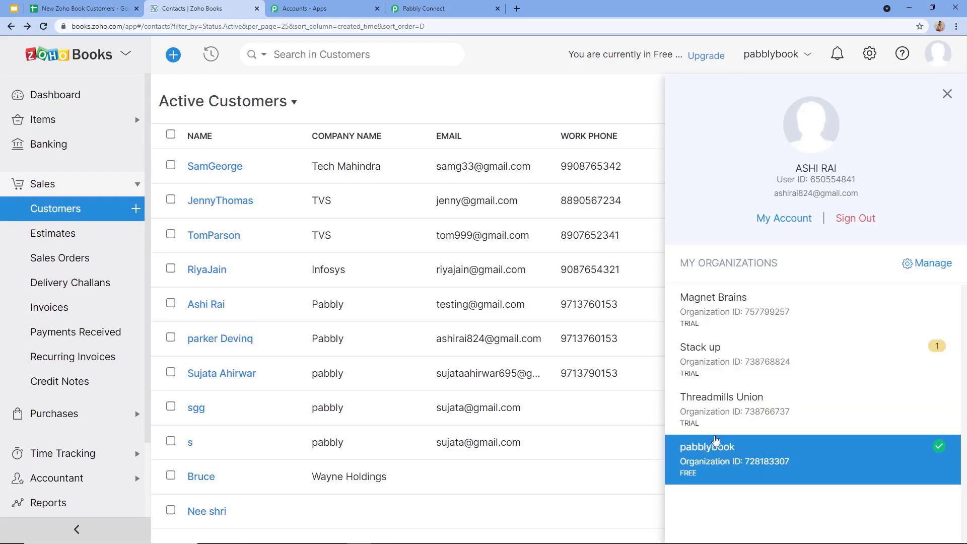
{"action": "left_click", "coordinate": [423, 8]}
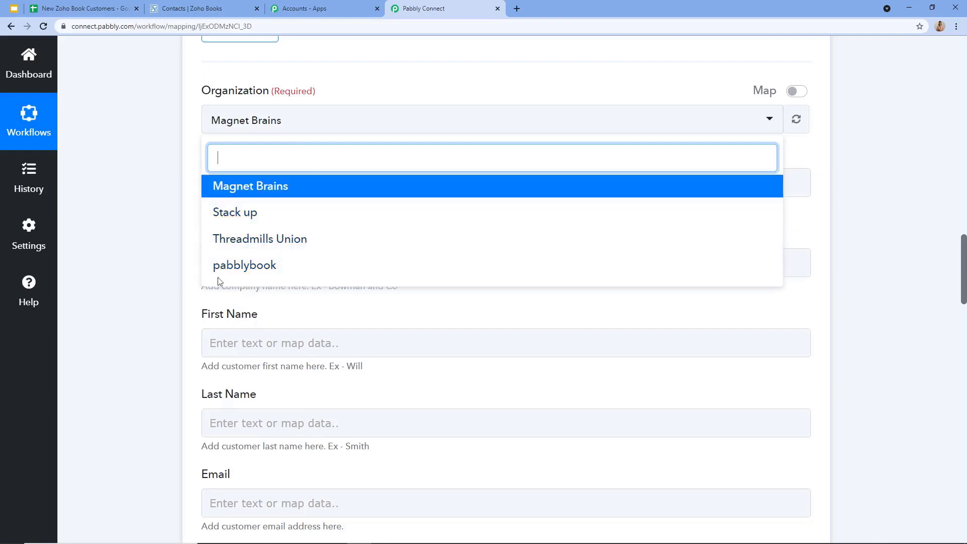
{"action": "left_click", "coordinate": [250, 267]}
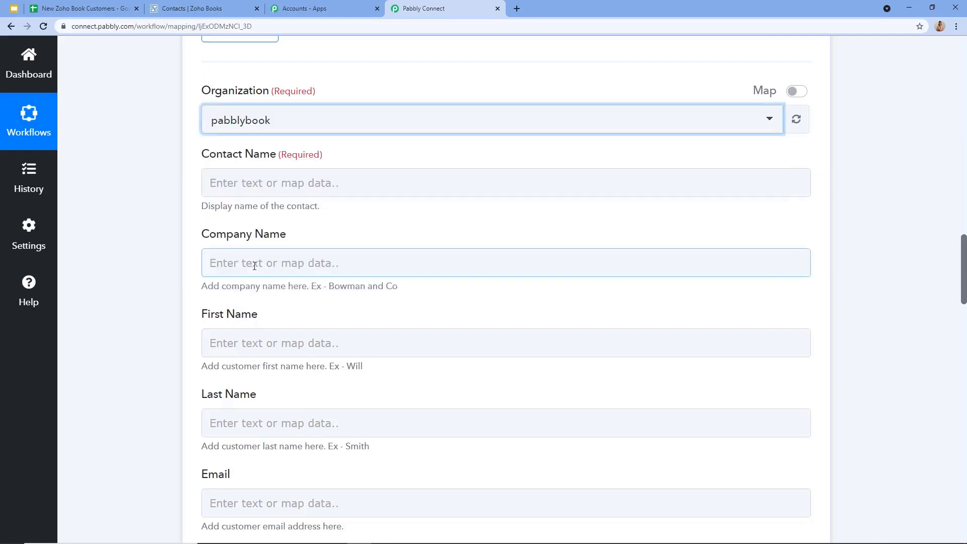
Step: Map the Contact Name field to the First Name and Last Name values of the Google Sheets trigger
{"action": "left_click", "coordinate": [267, 183]}
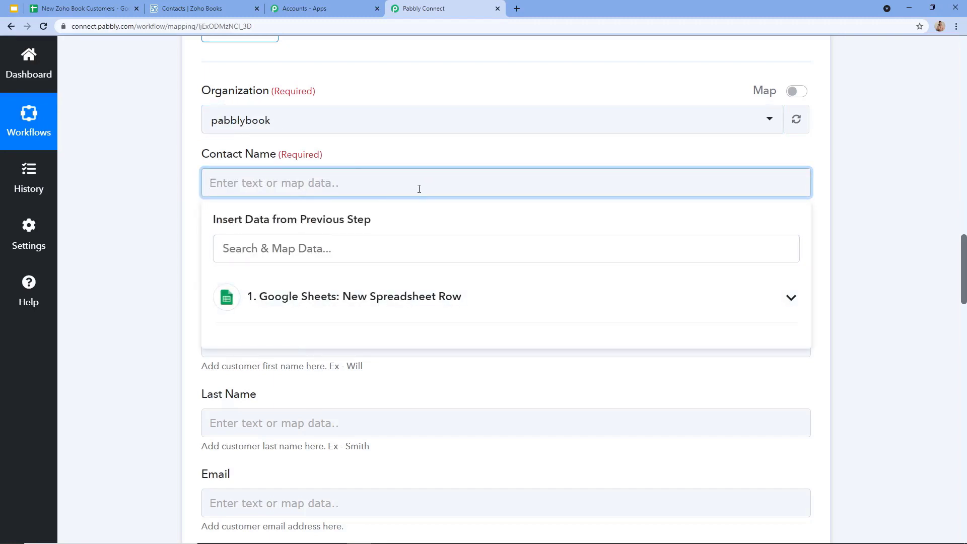
{"action": "left_click", "coordinate": [320, 303]}
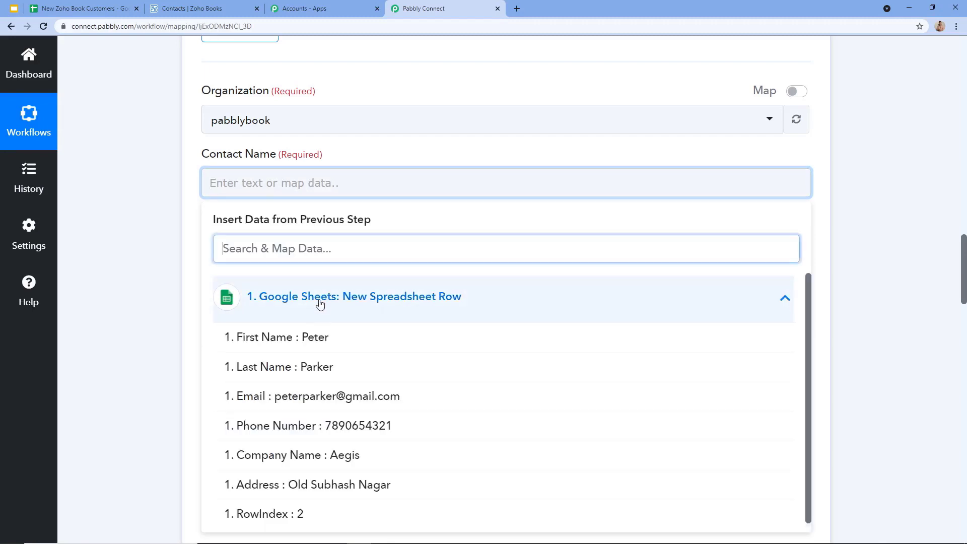
{"action": "left_click", "coordinate": [280, 337]}
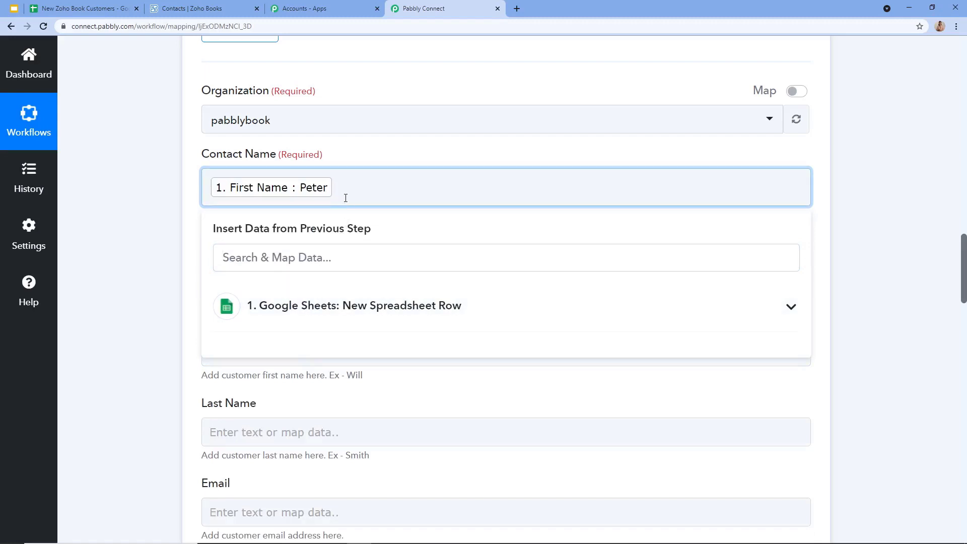
{"action": "left_click", "coordinate": [346, 303]}
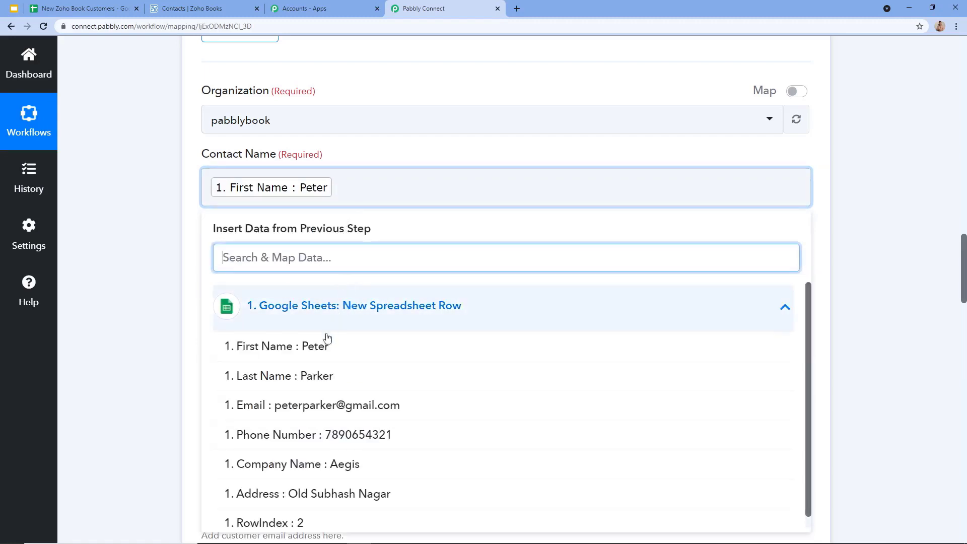
{"action": "left_click", "coordinate": [323, 386]}
Step: Review the row values received by the Google Sheets trigger and compare them with the Contact Name mapping
{"action": "scroll", "coordinate": [399, 154], "scroll_direction": "up", "scroll_amount": 7}
{"action": "scroll", "coordinate": [387, 211], "scroll_direction": "down", "scroll_amount": 3}
{"action": "scroll", "coordinate": [386, 210], "scroll_direction": "down", "scroll_amount": 2}
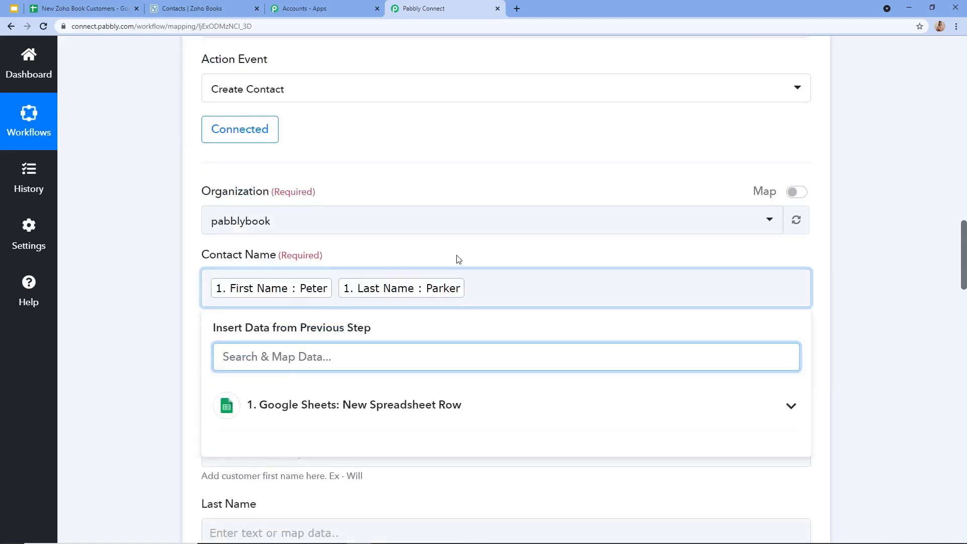
{"action": "scroll", "coordinate": [488, 240], "scroll_direction": "up", "scroll_amount": 6}
{"action": "scroll", "coordinate": [287, 168], "scroll_direction": "up", "scroll_amount": 3}
{"action": "scroll", "coordinate": [237, 95], "scroll_direction": "up", "scroll_amount": 2}
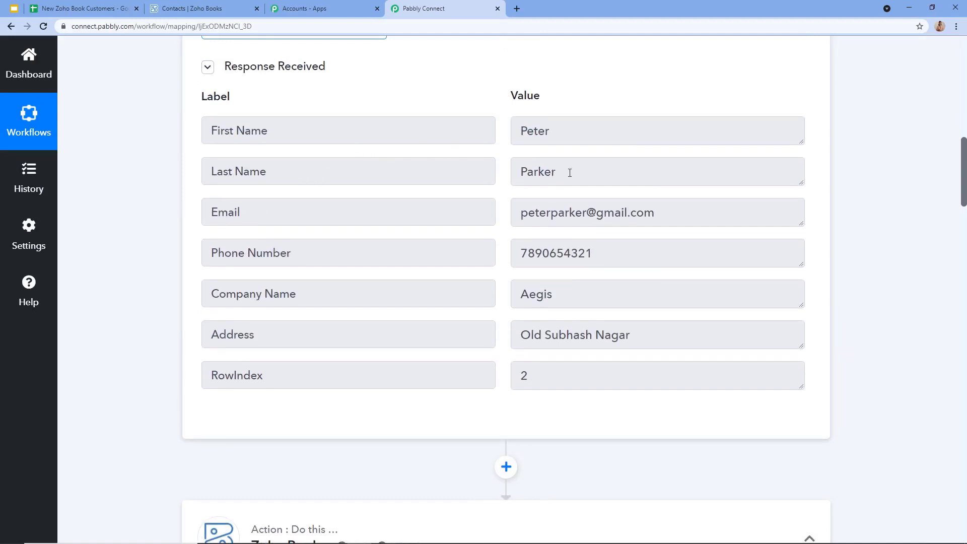
{"action": "scroll", "coordinate": [433, 351], "scroll_direction": "down", "scroll_amount": 4}
{"action": "scroll", "coordinate": [403, 294], "scroll_direction": "up", "scroll_amount": 4}
{"action": "scroll", "coordinate": [492, 282], "scroll_direction": "down", "scroll_amount": 13}
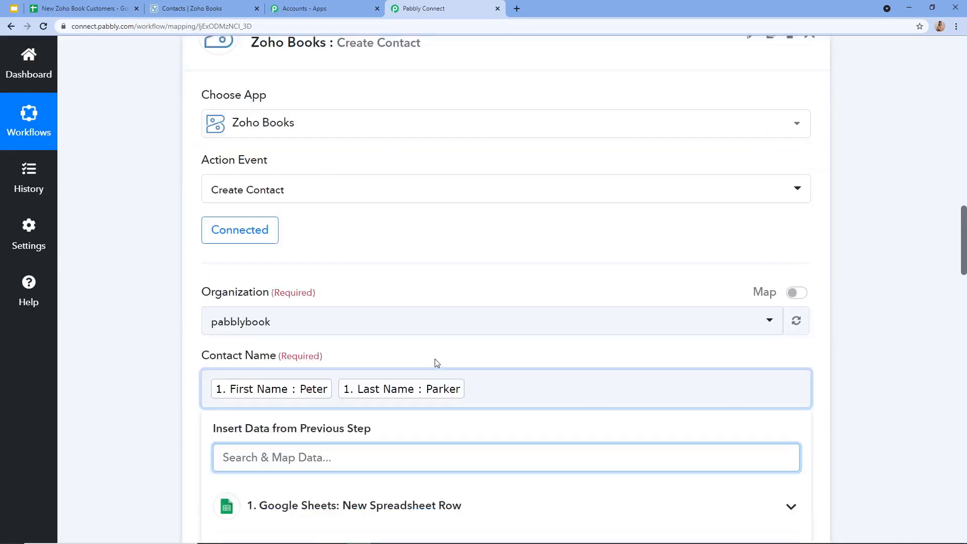
Step: Map the Company Name field to the trigger's Company Name value
{"action": "left_click", "coordinate": [306, 288]}
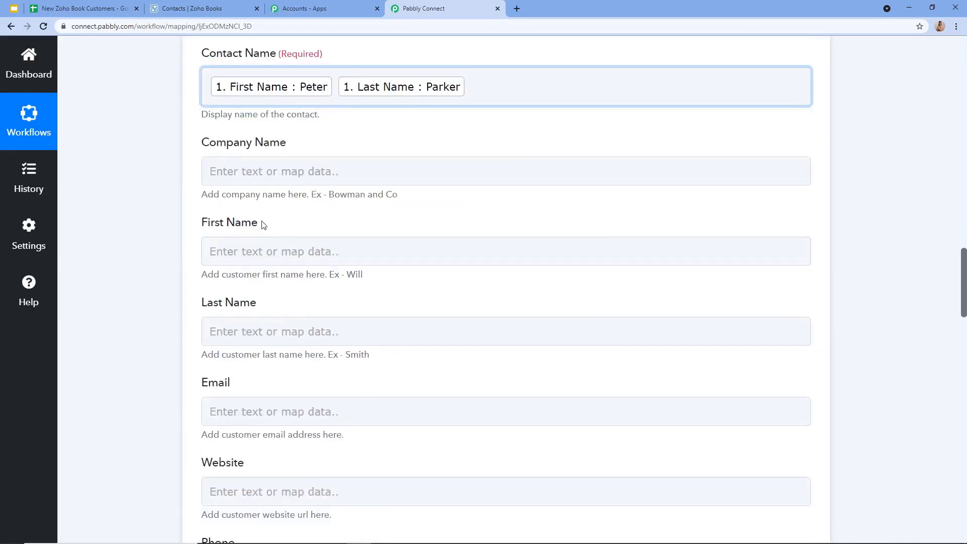
{"action": "left_click", "coordinate": [281, 162]}
{"action": "left_click", "coordinate": [319, 276]}
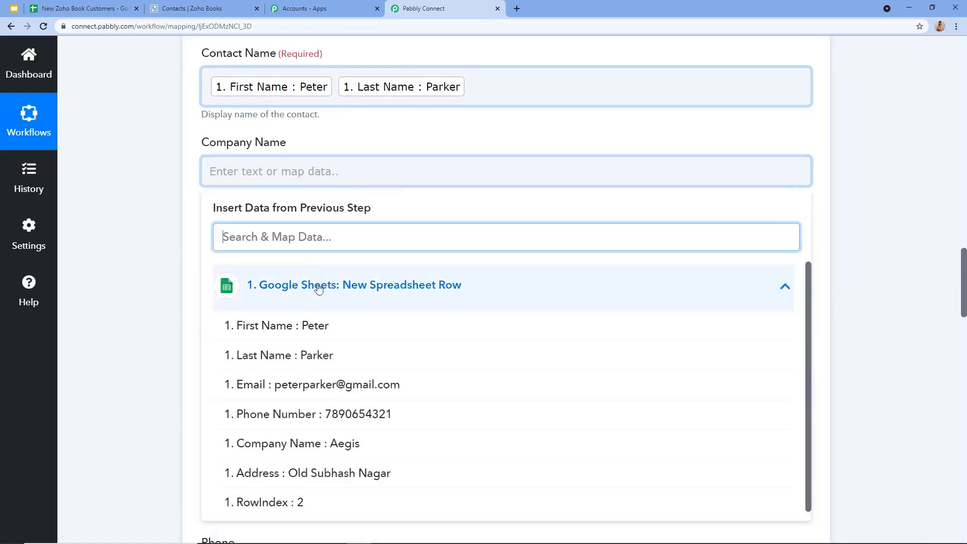
{"action": "left_click", "coordinate": [241, 444]}
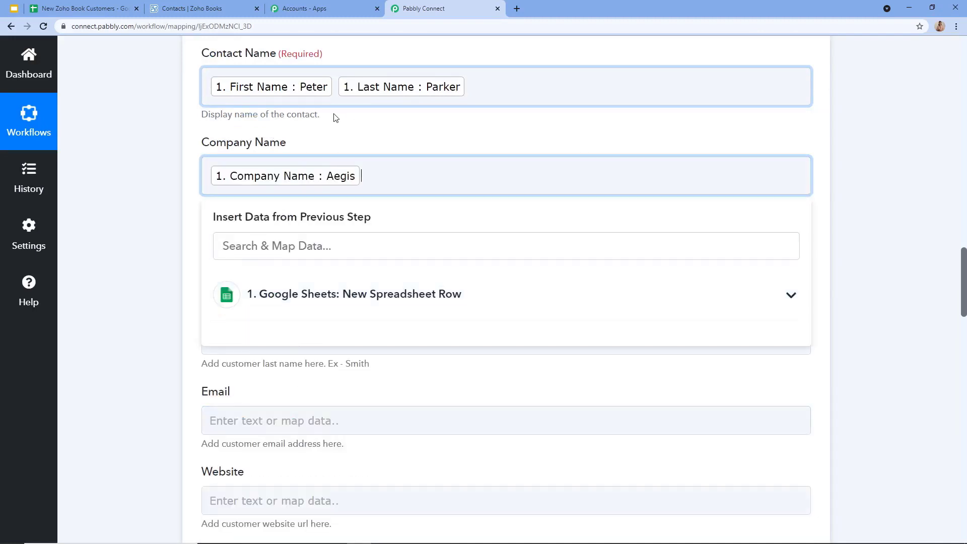
Step: Map the First Name and Last Name fields to the matching values from the spreadsheet row
{"action": "left_click", "coordinate": [274, 260]}
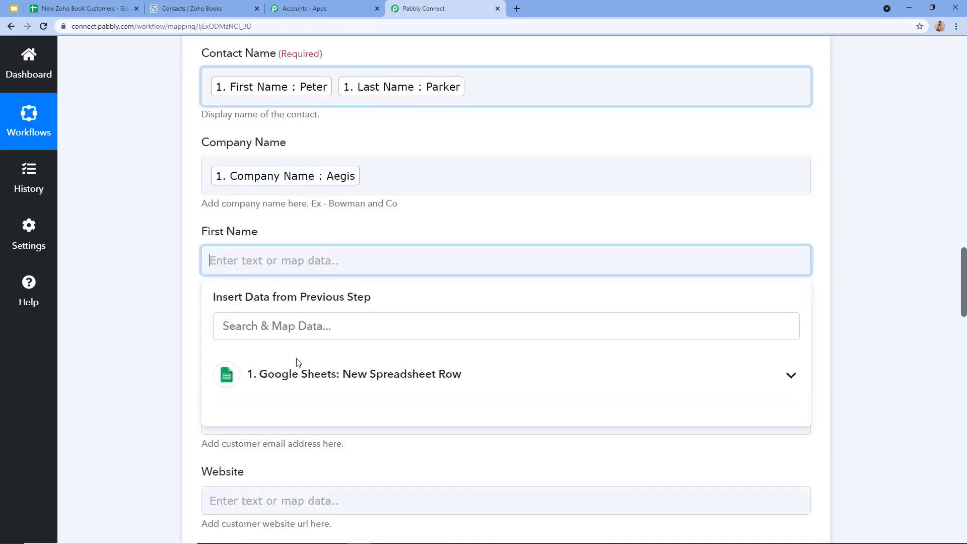
{"action": "left_click", "coordinate": [305, 378]}
{"action": "scroll", "coordinate": [297, 383], "scroll_direction": "up", "scroll_amount": 1}
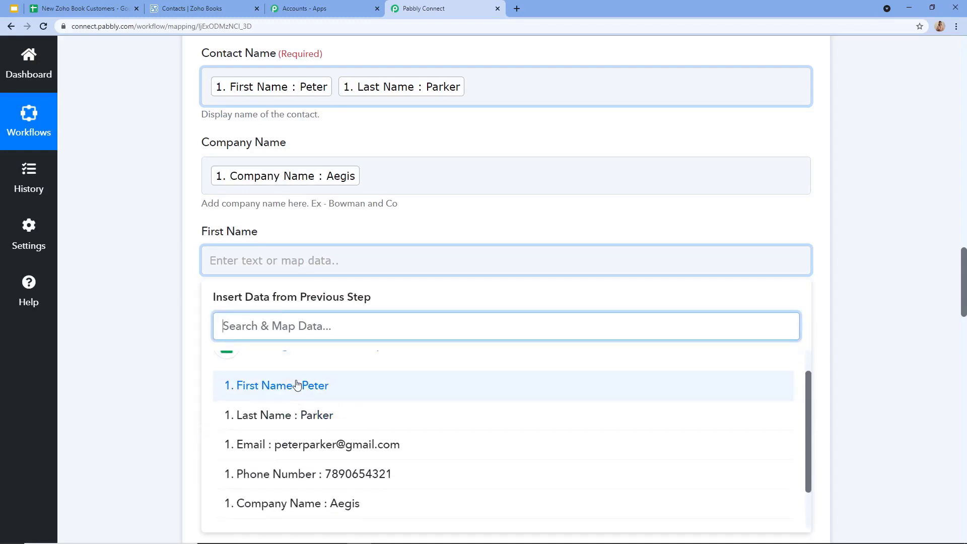
{"action": "left_click", "coordinate": [298, 385]}
{"action": "left_click", "coordinate": [358, 235]}
{"action": "scroll", "coordinate": [342, 282], "scroll_direction": "down", "scroll_amount": 1}
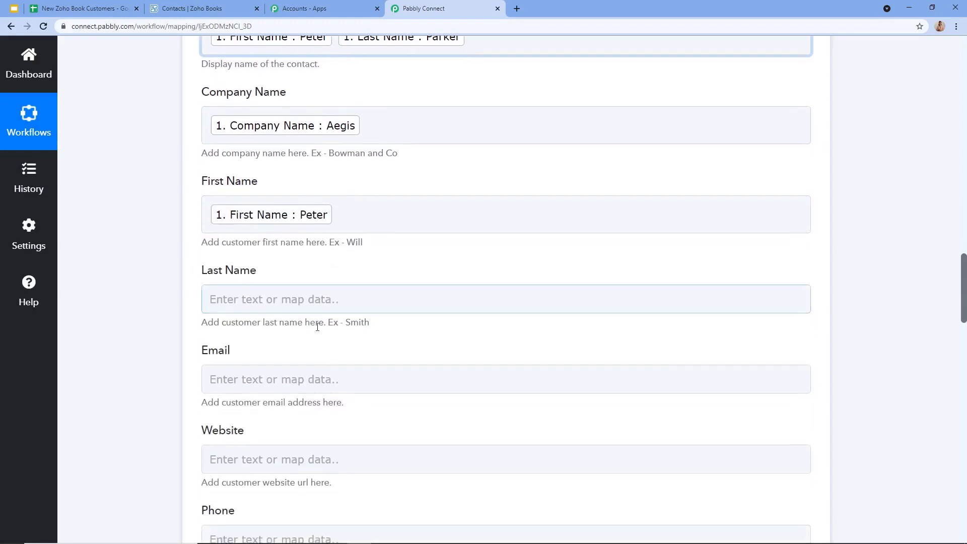
{"action": "left_click", "coordinate": [313, 292]}
{"action": "left_click", "coordinate": [313, 402]}
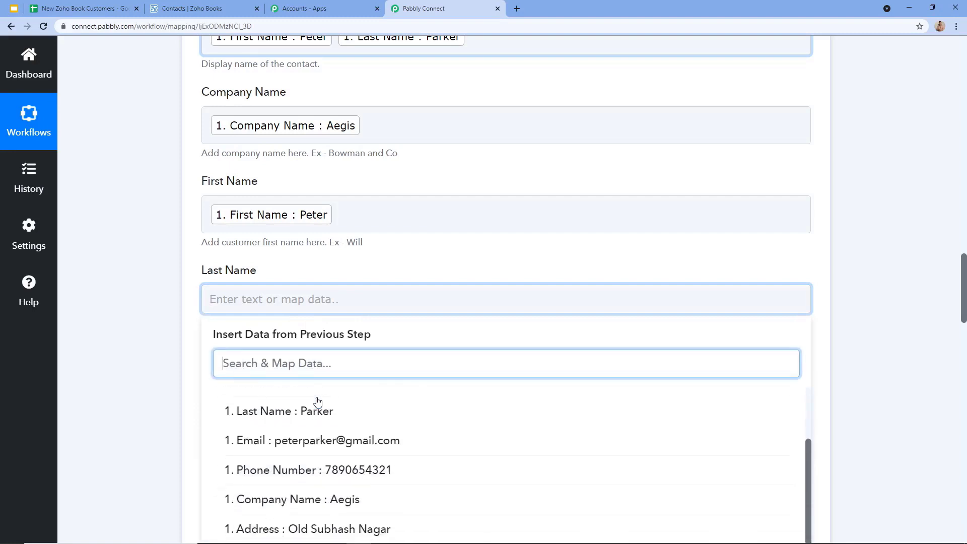
{"action": "left_click", "coordinate": [308, 412]}
{"action": "left_click", "coordinate": [412, 256]}
Step: Map the Email field to the Email value from the spreadsheet row
{"action": "scroll", "coordinate": [331, 315], "scroll_direction": "down", "scroll_amount": 3}
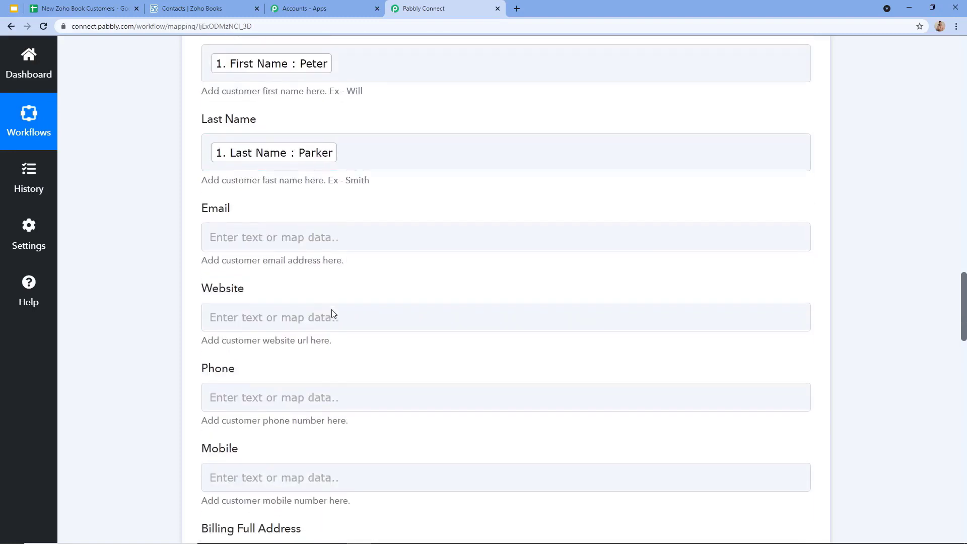
{"action": "left_click", "coordinate": [300, 230]}
{"action": "left_click", "coordinate": [290, 365]}
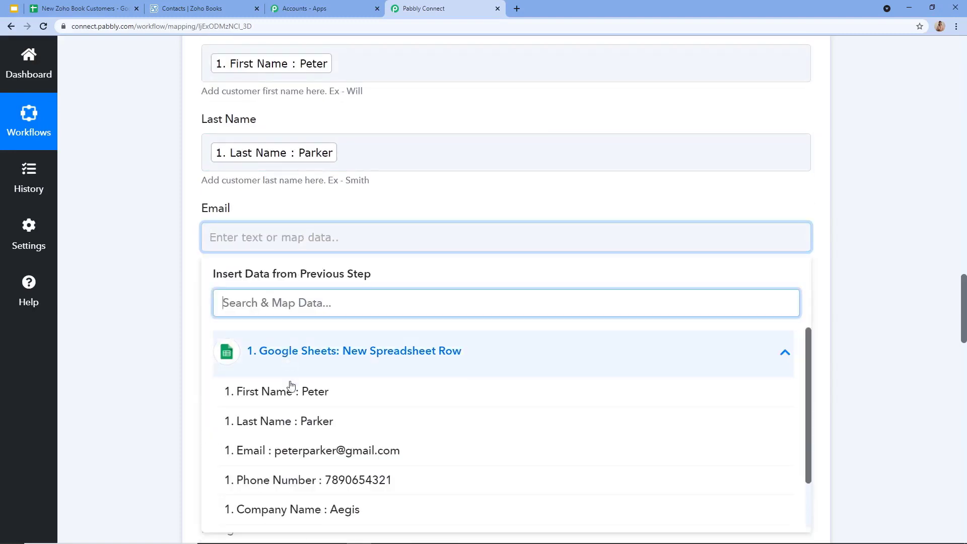
{"action": "left_click", "coordinate": [313, 451]}
{"action": "left_click", "coordinate": [364, 216]}
{"action": "scroll", "coordinate": [325, 252], "scroll_direction": "down", "scroll_amount": 2}
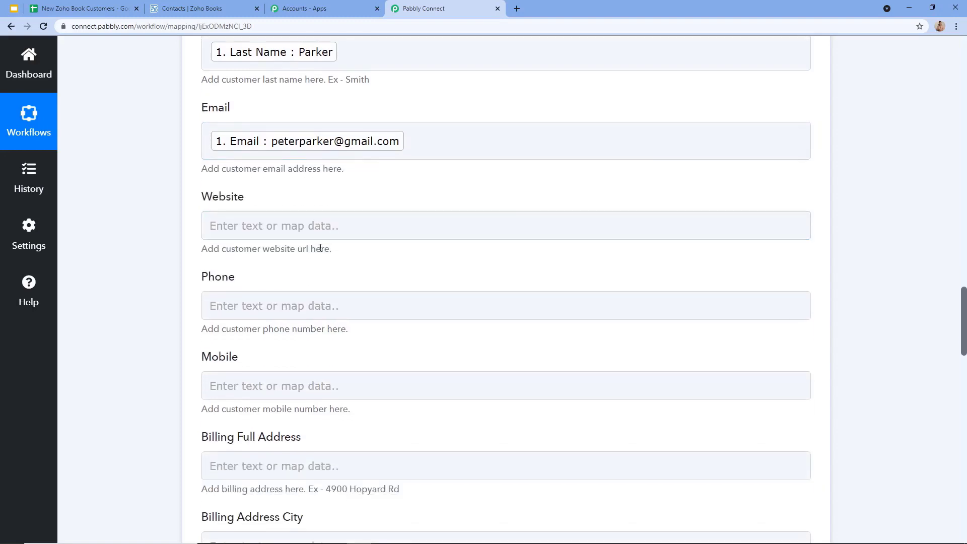
{"action": "left_click", "coordinate": [325, 216]}
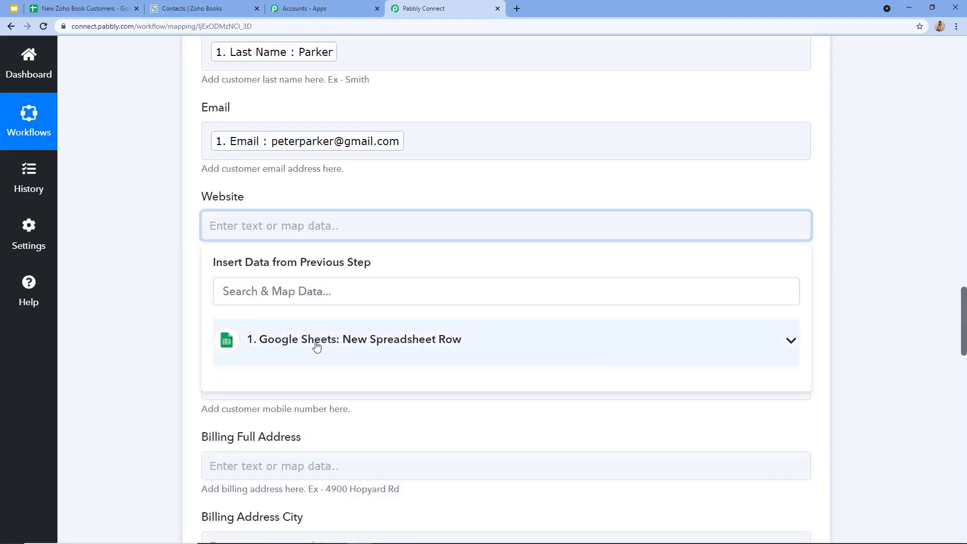
{"action": "left_click", "coordinate": [315, 345]}
{"action": "scroll", "coordinate": [330, 367], "scroll_direction": "down", "scroll_amount": 2}
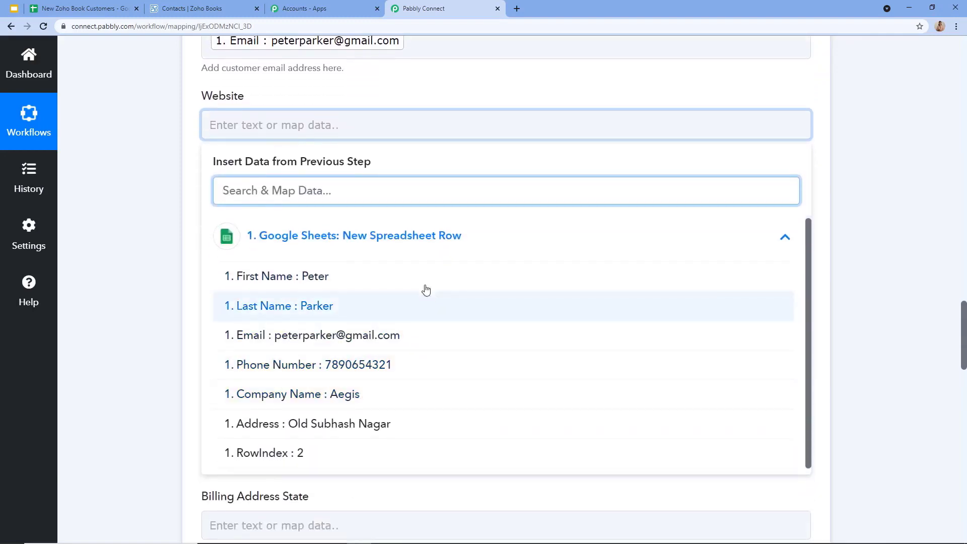
{"action": "key", "text": "Escape"}
Step: Map the Mobile field to the Phone Number value from the spreadsheet row
{"action": "scroll", "coordinate": [281, 264], "scroll_direction": "down", "scroll_amount": 2}
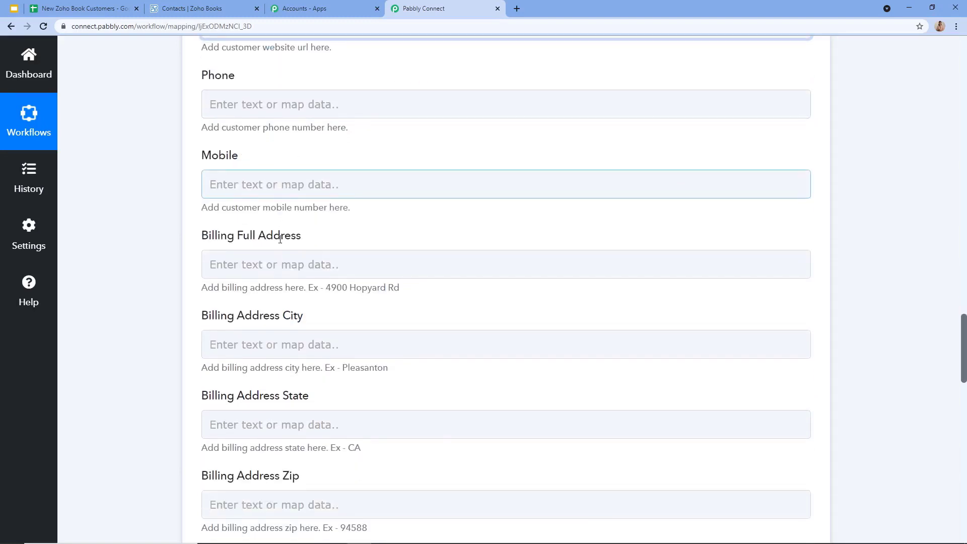
{"action": "left_click", "coordinate": [278, 185]}
{"action": "left_click", "coordinate": [334, 316]}
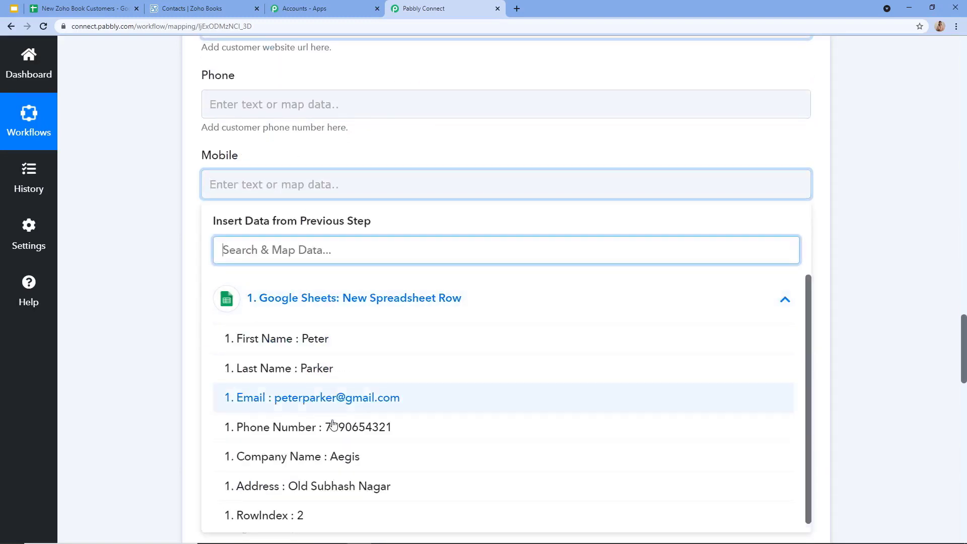
{"action": "left_click", "coordinate": [347, 430]}
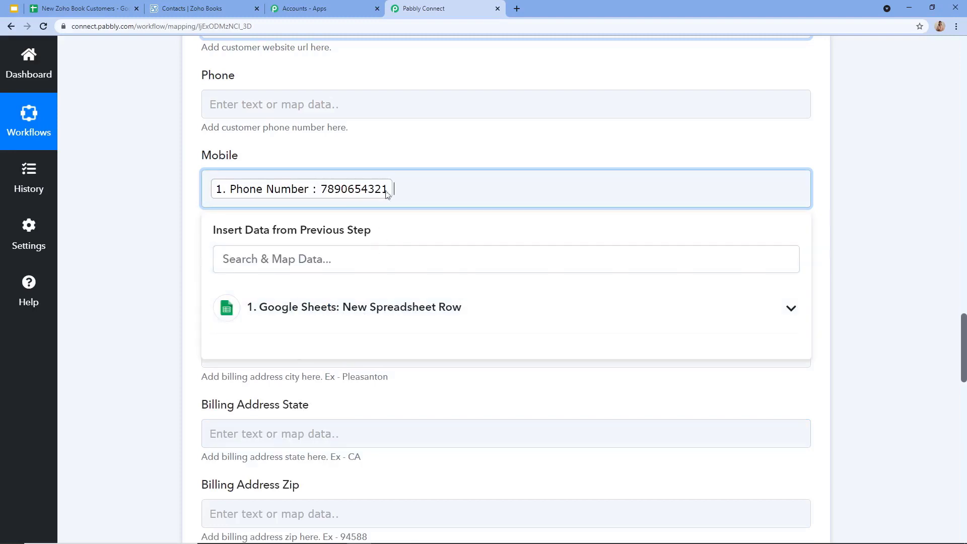
{"action": "left_click", "coordinate": [395, 156]}
Step: Look through the billing and shipping address fields and map Billing Full Address to the row's Address value
{"action": "scroll", "coordinate": [568, 455], "scroll_direction": "down", "scroll_amount": 2}
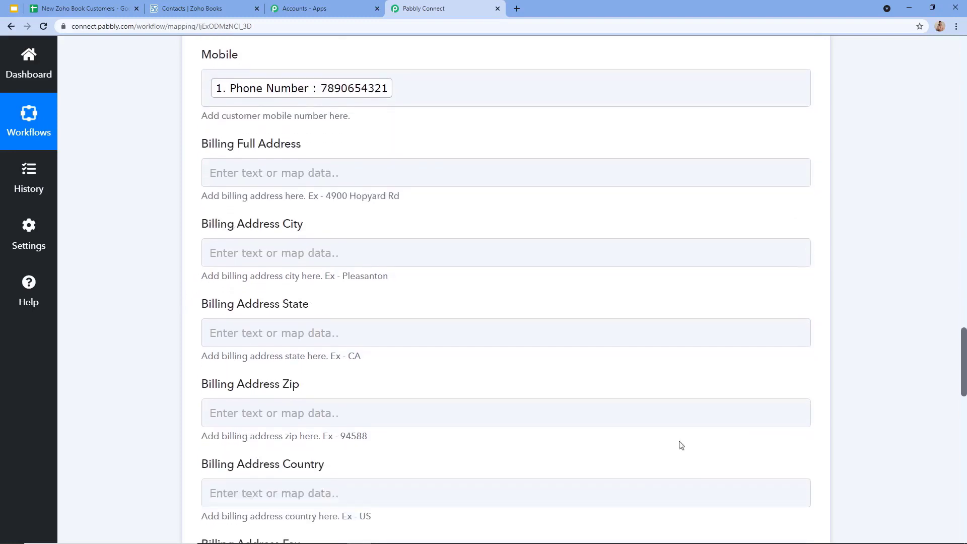
{"action": "scroll", "coordinate": [542, 454], "scroll_direction": "down", "scroll_amount": 7}
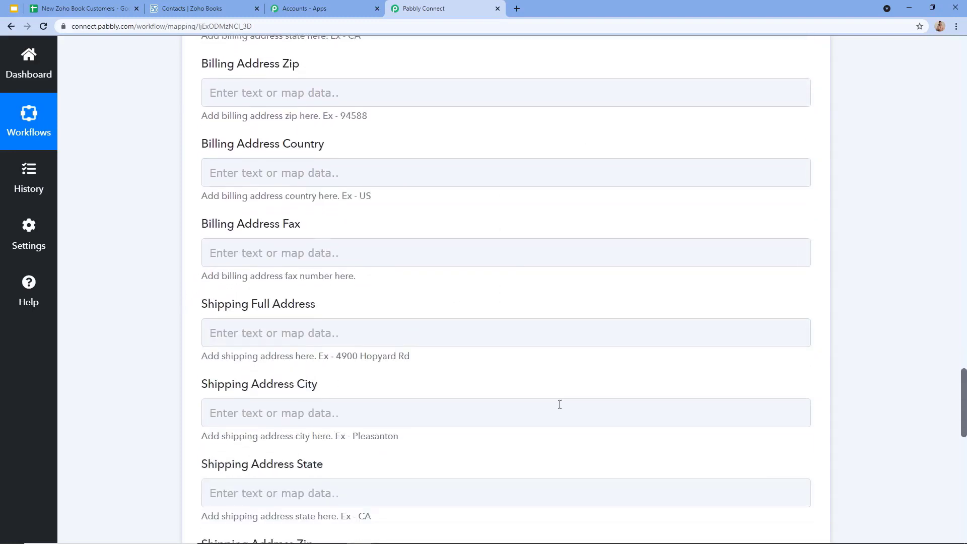
{"action": "scroll", "coordinate": [604, 405], "scroll_direction": "down", "scroll_amount": 3}
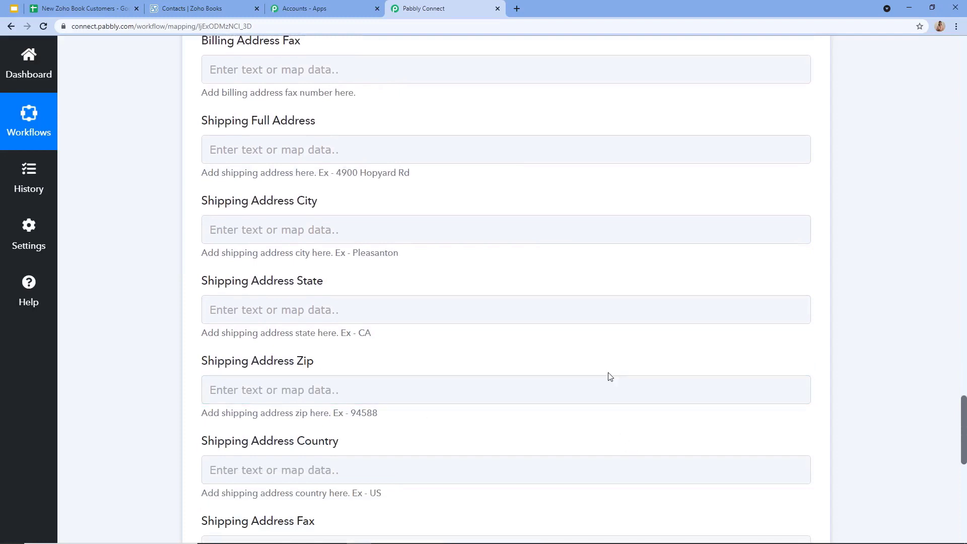
{"action": "scroll", "coordinate": [599, 370], "scroll_direction": "up", "scroll_amount": 1}
{"action": "scroll", "coordinate": [596, 366], "scroll_direction": "up", "scroll_amount": 3}
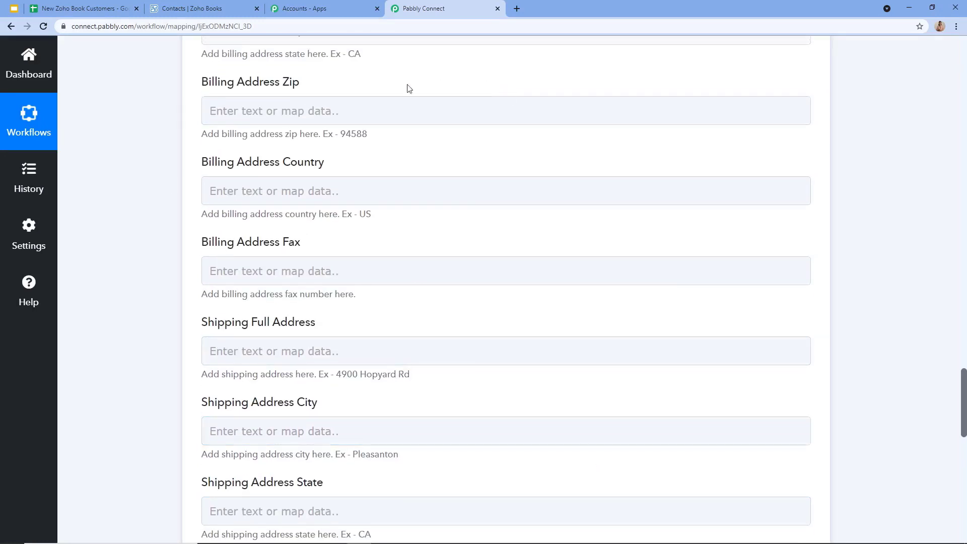
{"action": "scroll", "coordinate": [291, 150], "scroll_direction": "up", "scroll_amount": 2}
{"action": "scroll", "coordinate": [253, 118], "scroll_direction": "up", "scroll_amount": 2}
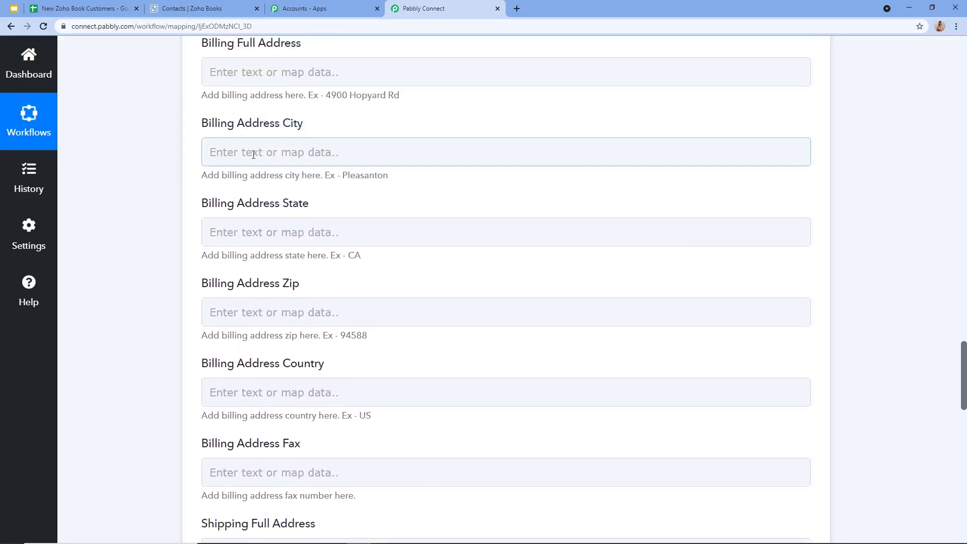
{"action": "scroll", "coordinate": [250, 153], "scroll_direction": "up", "scroll_amount": 2}
{"action": "left_click", "coordinate": [237, 166]}
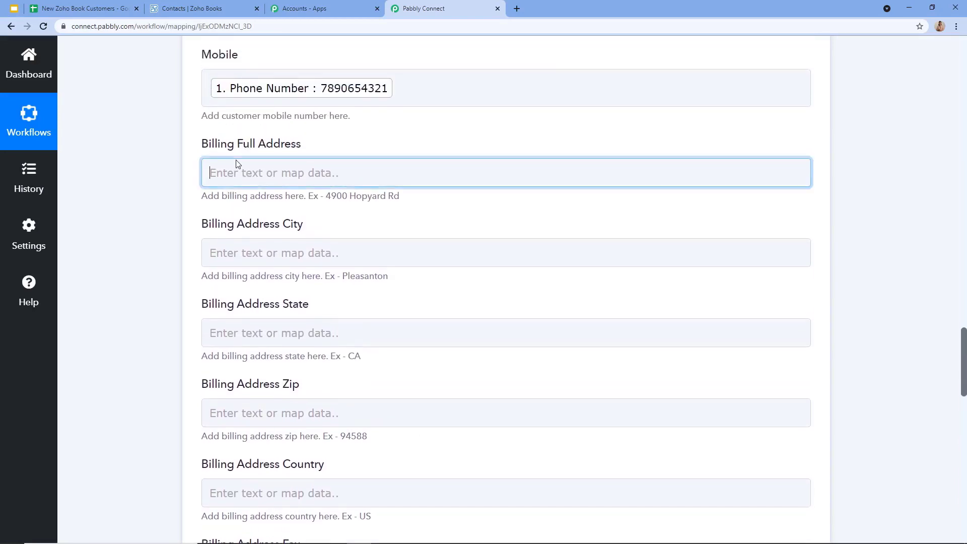
{"action": "left_click", "coordinate": [362, 288]}
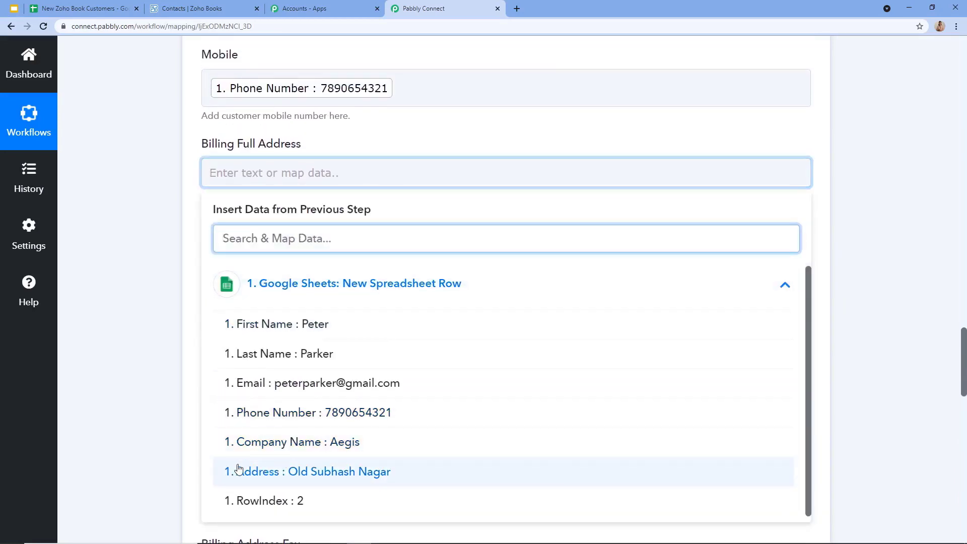
{"action": "left_click", "coordinate": [310, 478]}
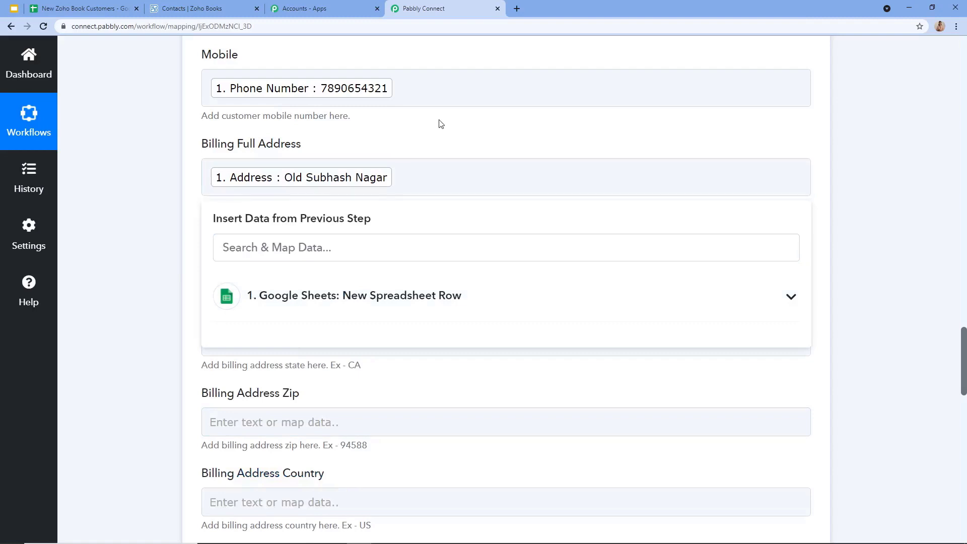
Step: Save the Create Contact action, send a test request, and check the message in the received response
{"action": "scroll", "coordinate": [296, 373], "scroll_direction": "down", "scroll_amount": 3}
{"action": "scroll", "coordinate": [295, 372], "scroll_direction": "down", "scroll_amount": 15}
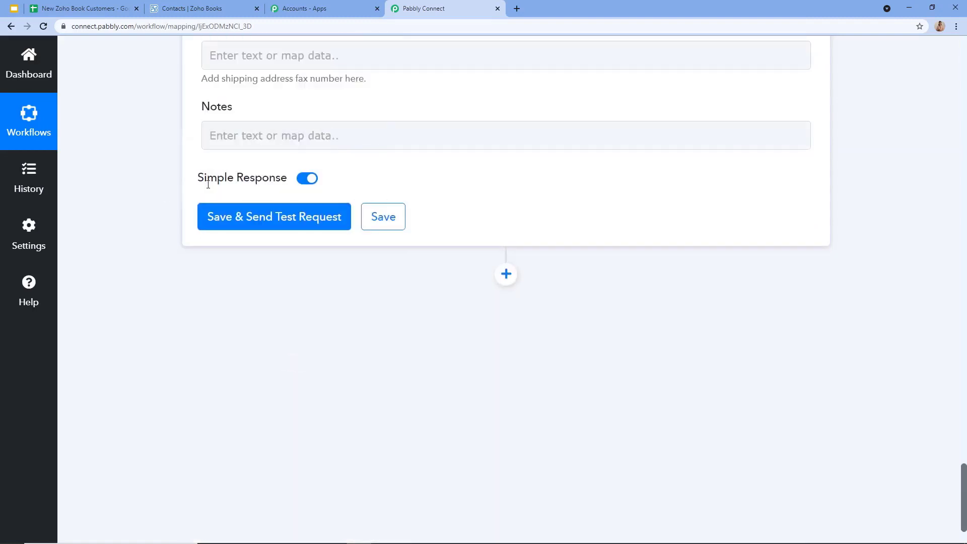
{"action": "left_click", "coordinate": [261, 228]}
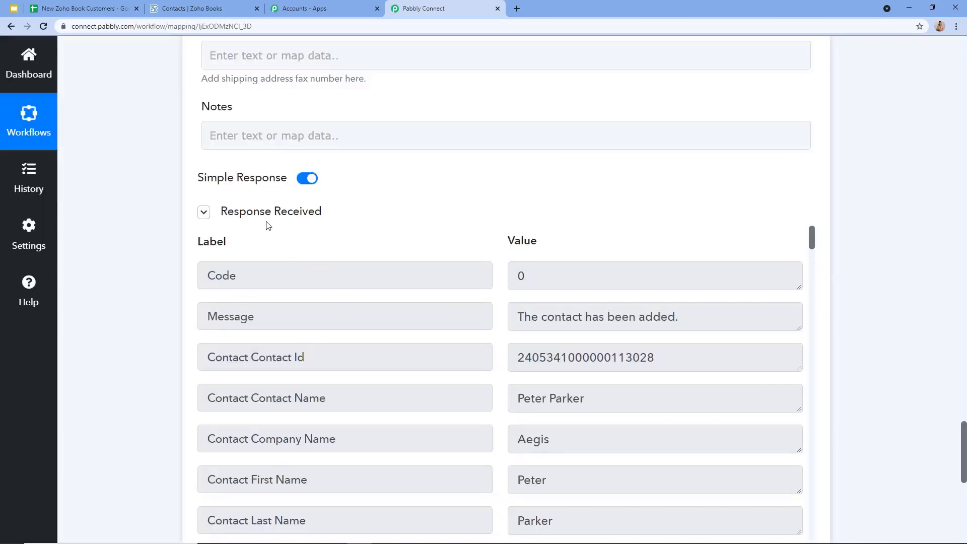
{"action": "left_click_drag", "start_coordinate": [521, 325], "coordinate": [808, 328]}
{"action": "left_click", "coordinate": [661, 243]}
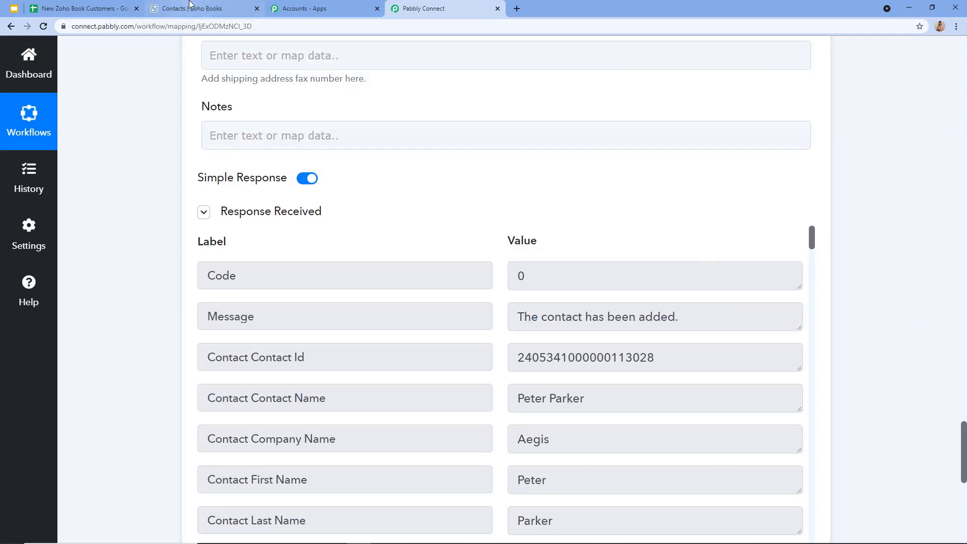
Step: Review the mapped contact fields and switch to the customers list in Zoho Books
{"action": "scroll", "coordinate": [358, 187], "scroll_direction": "up", "scroll_amount": 1}
{"action": "scroll", "coordinate": [358, 188], "scroll_direction": "up", "scroll_amount": 20}
{"action": "scroll", "coordinate": [295, 118], "scroll_direction": "up", "scroll_amount": 7}
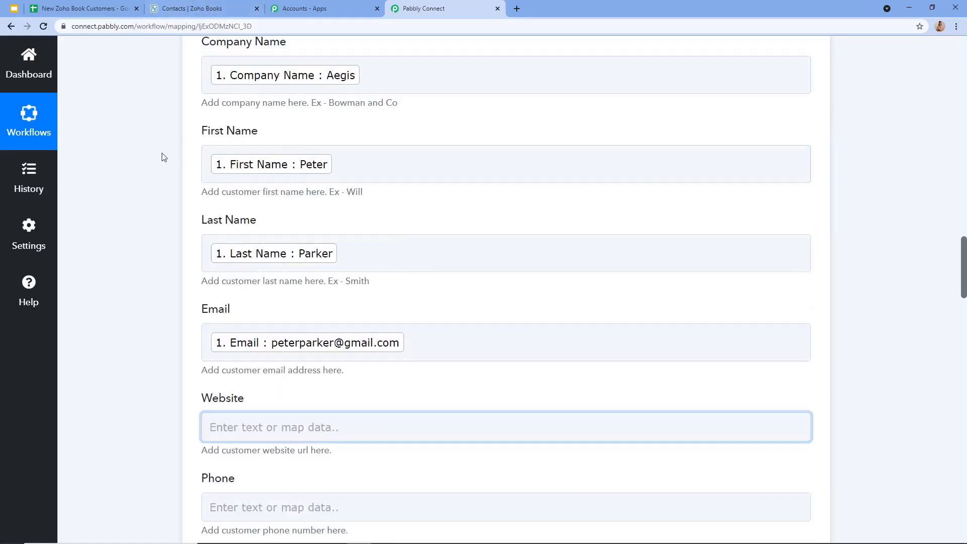
{"action": "left_click", "coordinate": [201, 5]}
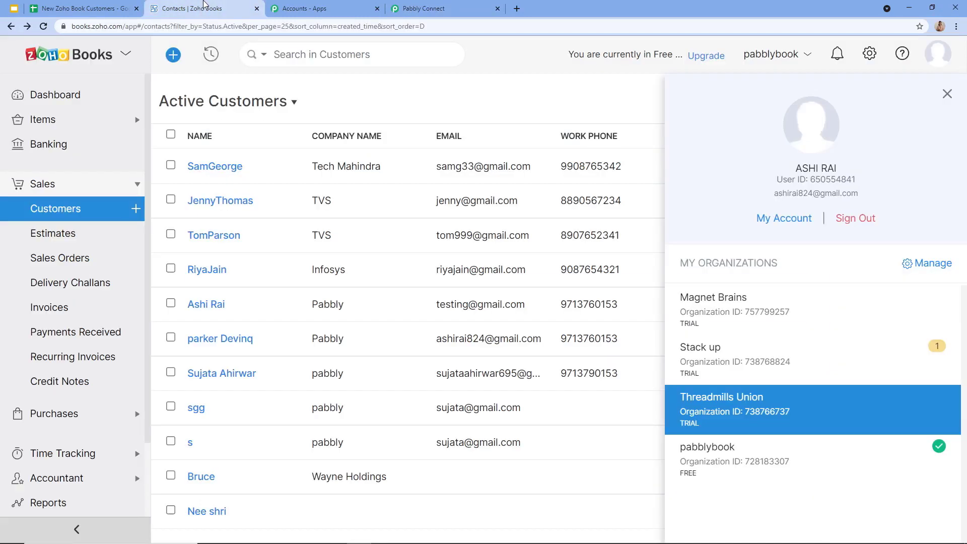
Step: Refresh the Zoho Books customers list and compare the newest customer's name, company and email with the Create Contact mapping in Pabbly Connect
{"action": "left_click", "coordinate": [44, 27]}
{"action": "left_click", "coordinate": [947, 95]}
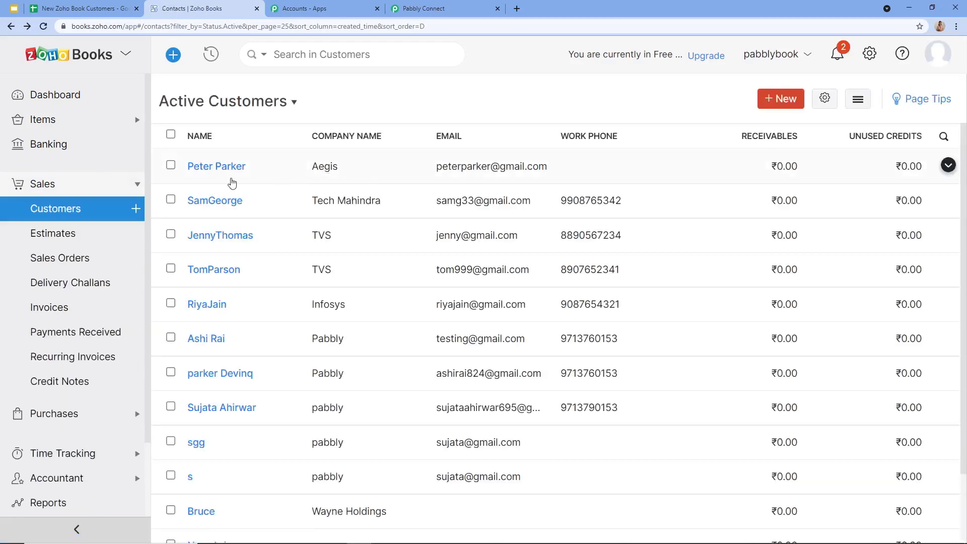
{"action": "left_click", "coordinate": [413, 8]}
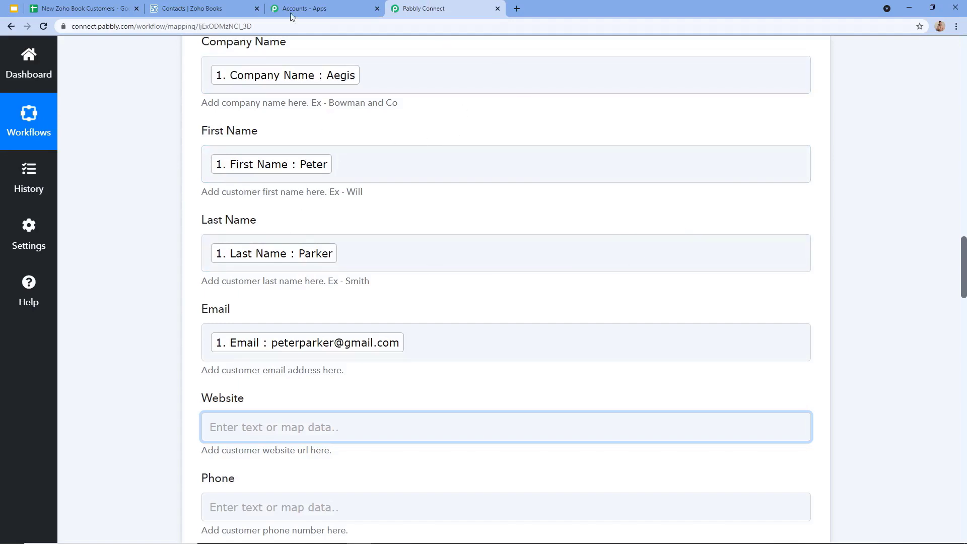
{"action": "left_click", "coordinate": [220, 8]}
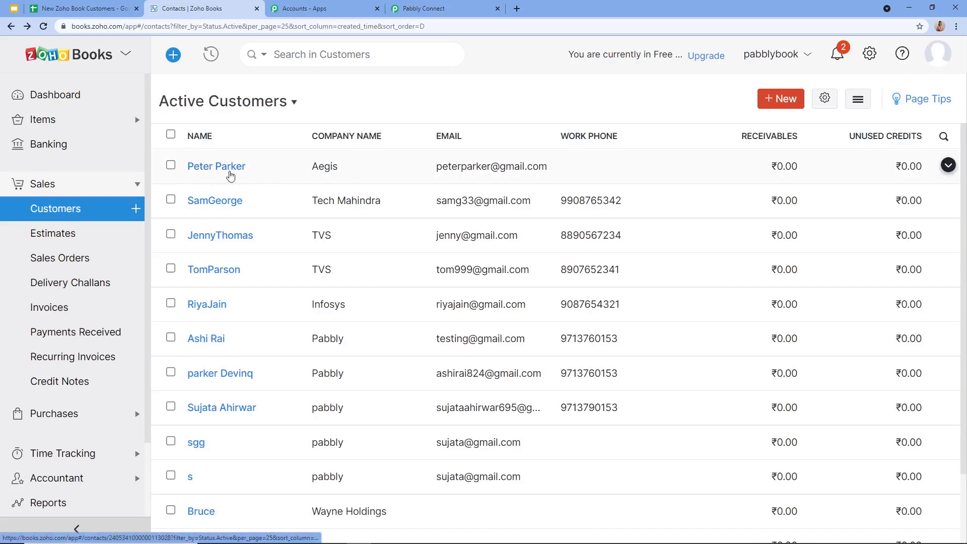
{"action": "left_click", "coordinate": [433, 8]}
{"action": "scroll", "coordinate": [267, 219], "scroll_direction": "up", "scroll_amount": 5}
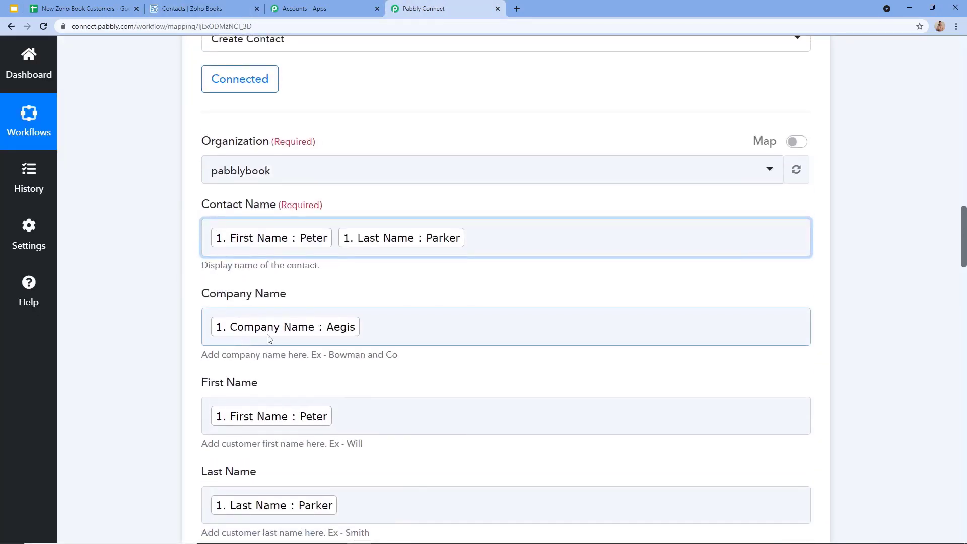
{"action": "left_click", "coordinate": [187, 9]}
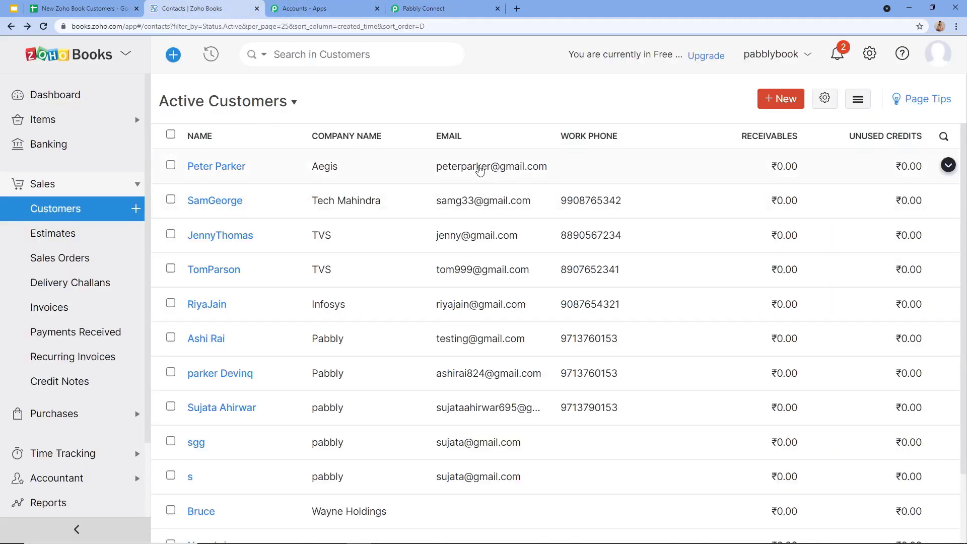
{"action": "left_click", "coordinate": [423, 8]}
{"action": "scroll", "coordinate": [277, 403], "scroll_direction": "down", "scroll_amount": 5}
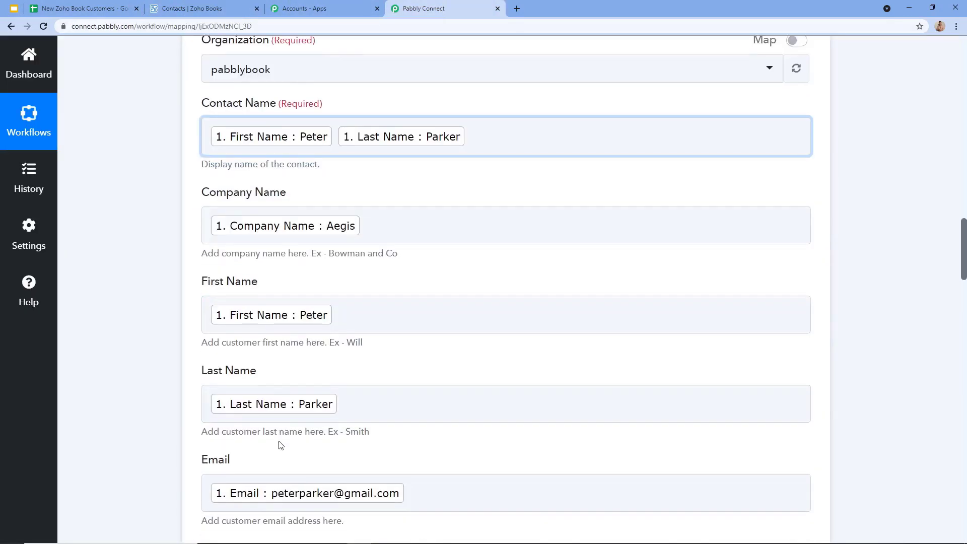
{"action": "left_click", "coordinate": [182, 8]}
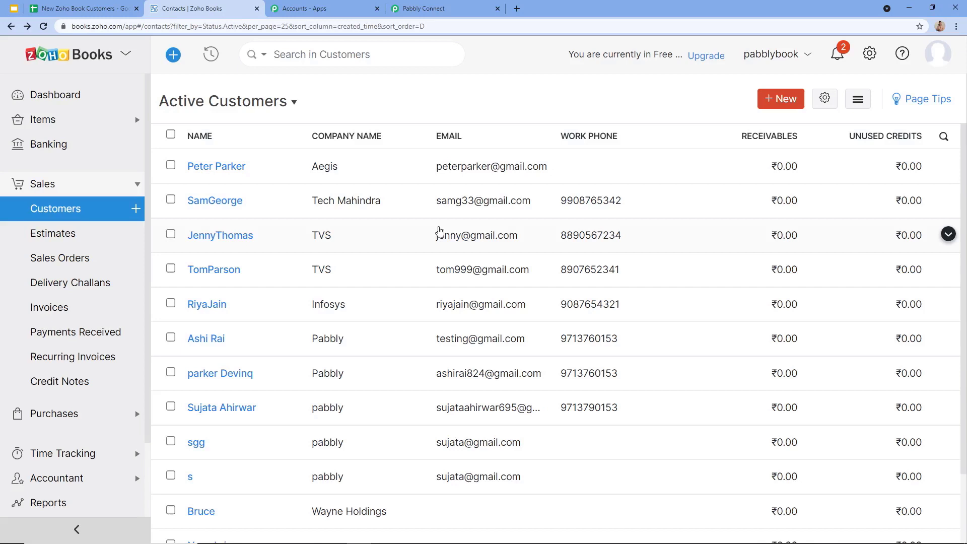
Step: In row 3 of the New Zoho Book Customers sheet, enter another customer's name, email, phone number, address and company Samsung
{"action": "left_click", "coordinate": [76, 8]}
{"action": "left_click_drag", "start_coordinate": [84, 207], "coordinate": [687, 208]}
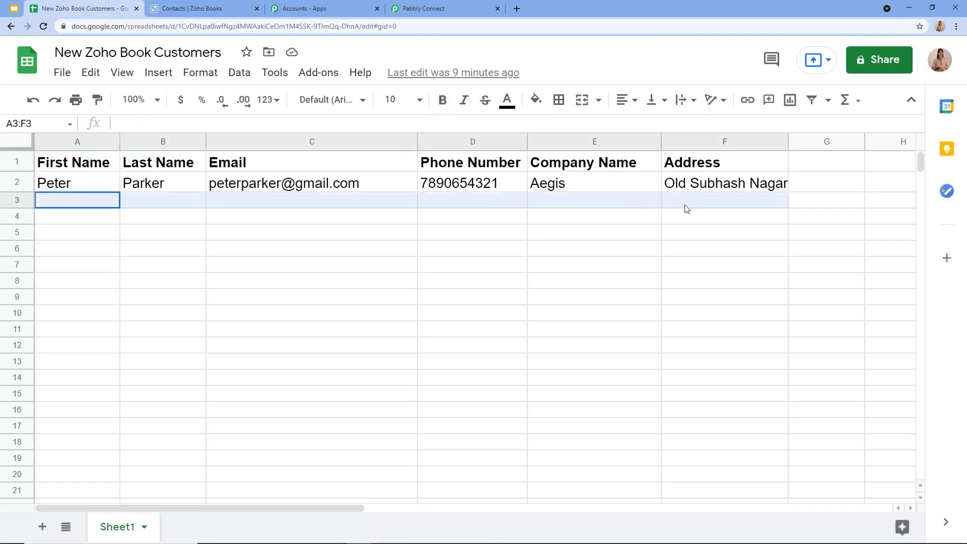
{"action": "left_click", "coordinate": [182, 6]}
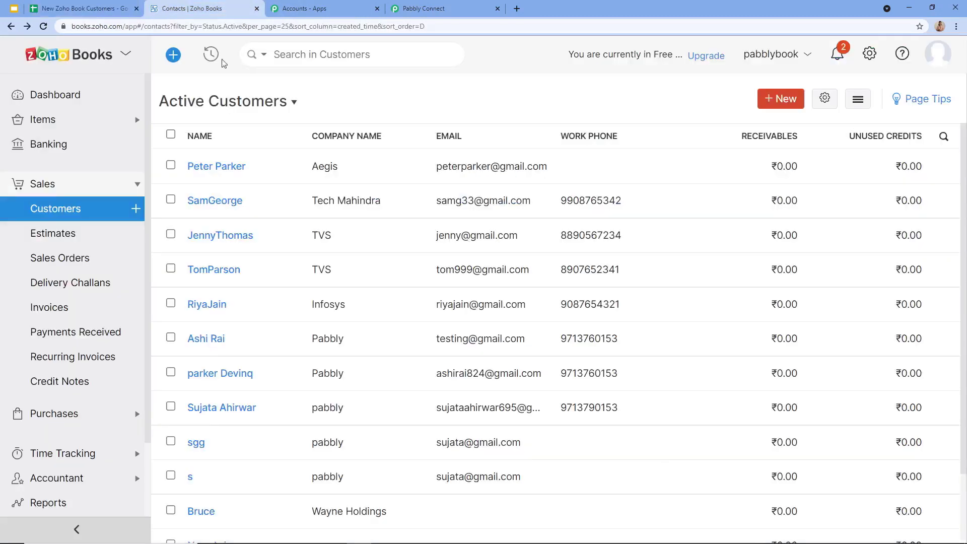
{"action": "left_click", "coordinate": [101, 5]}
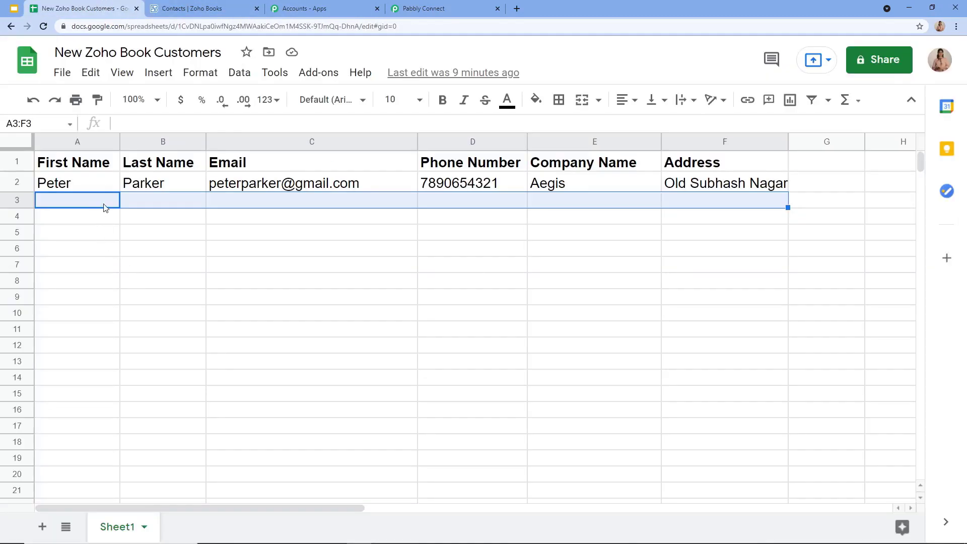
{"action": "left_click", "coordinate": [105, 208]}
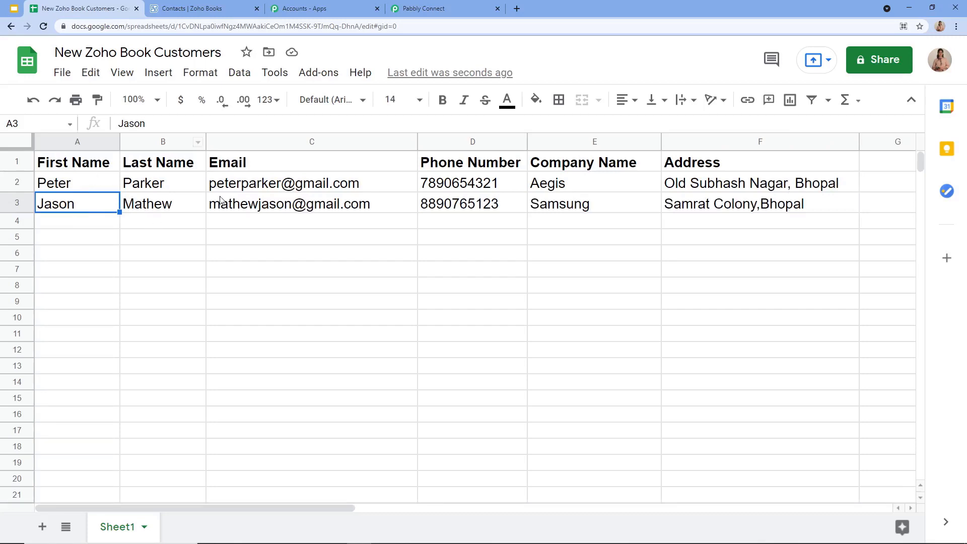
{"action": "mouse_move", "coordinate": [355, 216]}
{"action": "mouse_move", "coordinate": [385, 208]}
Step: Refresh the Zoho Books customers list, open the newest Samsung customer and compare its details with row 3 of the spreadsheet
{"action": "left_click", "coordinate": [219, 4]}
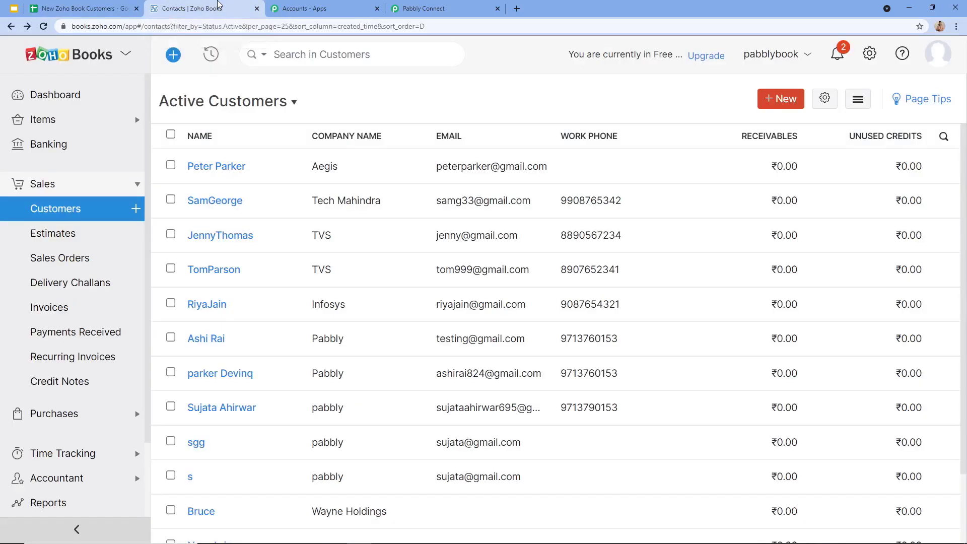
{"action": "left_click", "coordinate": [43, 25]}
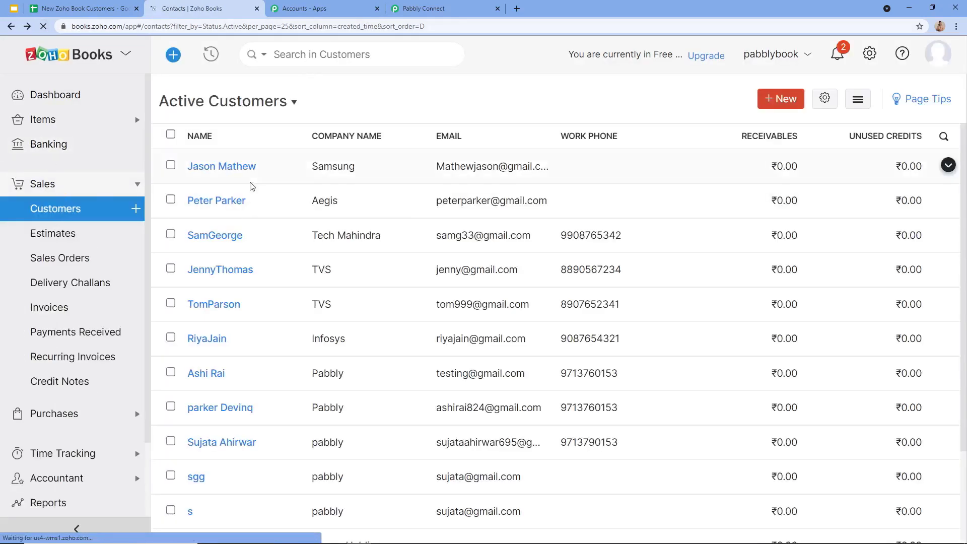
{"action": "left_click", "coordinate": [410, 175]}
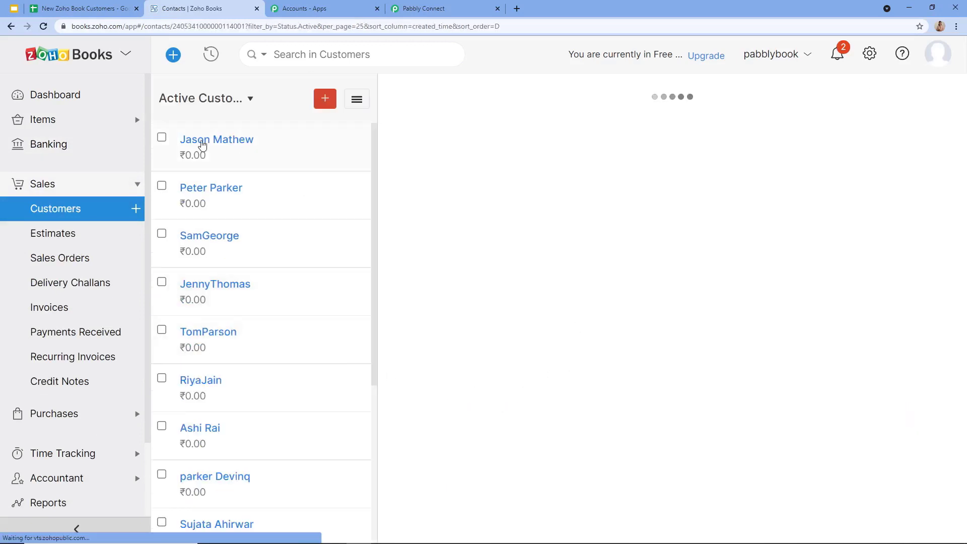
{"action": "left_click", "coordinate": [83, 8]}
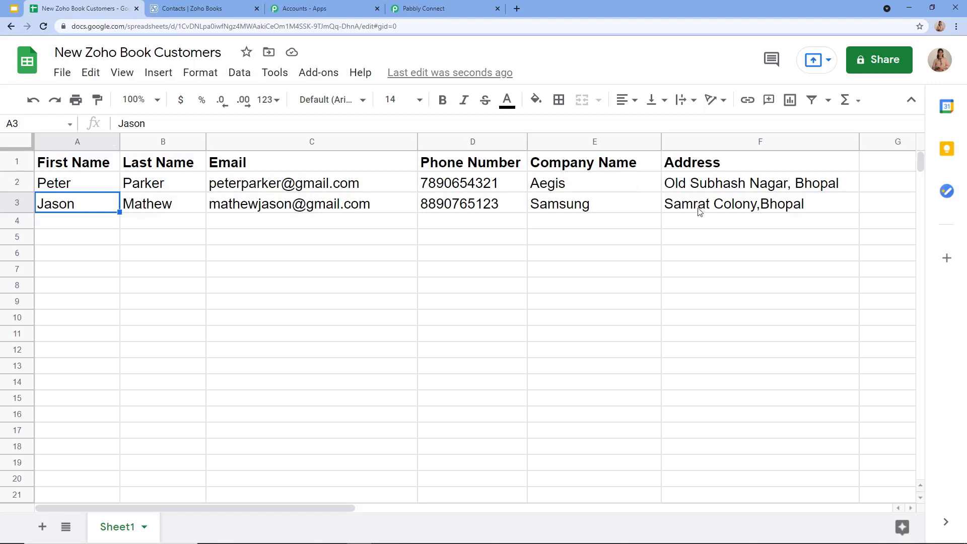
{"action": "left_click", "coordinate": [200, 6]}
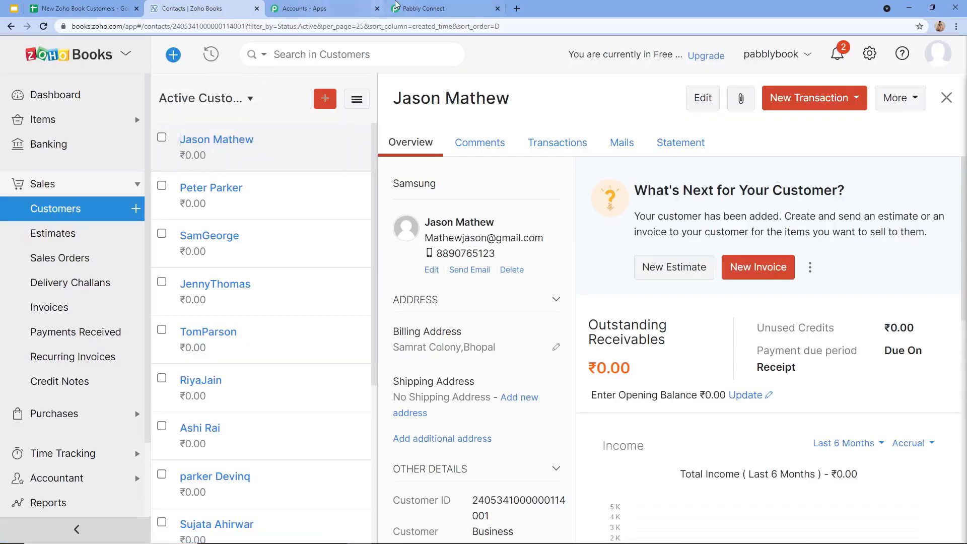
Step: Switch to Pabbly Connect and collapse the Zoho Books action and the Google Sheets trigger
{"action": "left_click", "coordinate": [418, 6]}
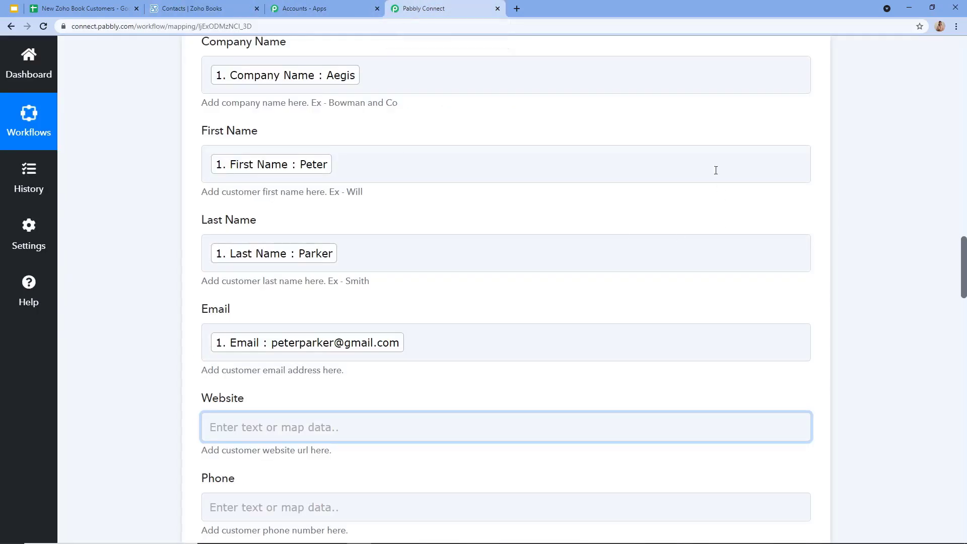
{"action": "scroll", "coordinate": [721, 187], "scroll_direction": "up", "scroll_amount": 10}
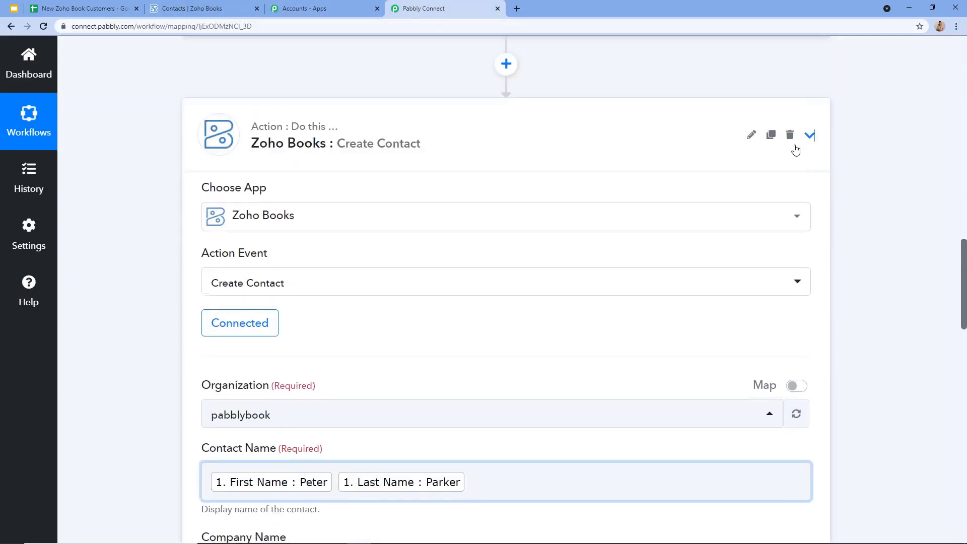
{"action": "left_click", "coordinate": [807, 137]}
{"action": "scroll", "coordinate": [831, 170], "scroll_direction": "up", "scroll_amount": 10}
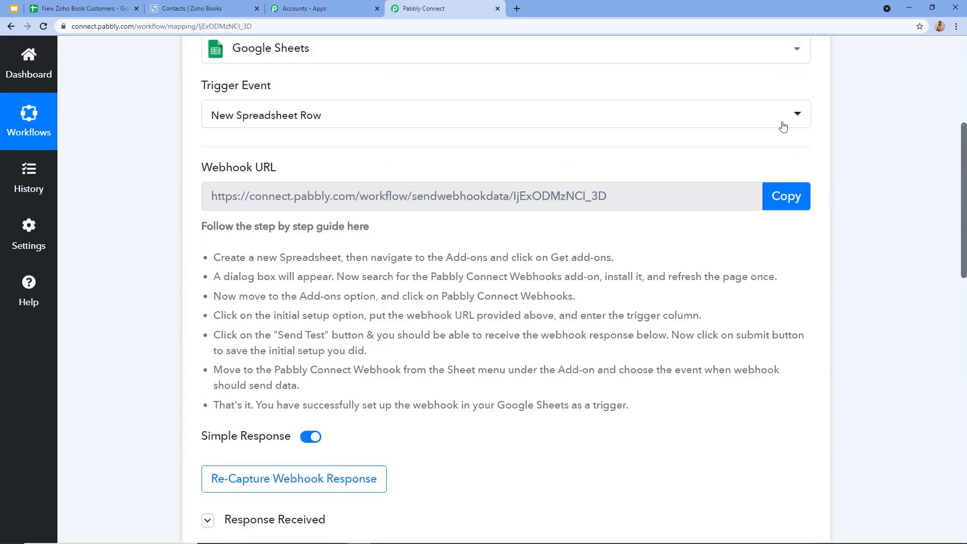
{"action": "scroll", "coordinate": [775, 100], "scroll_direction": "up", "scroll_amount": 5}
{"action": "left_click", "coordinate": [809, 244]}
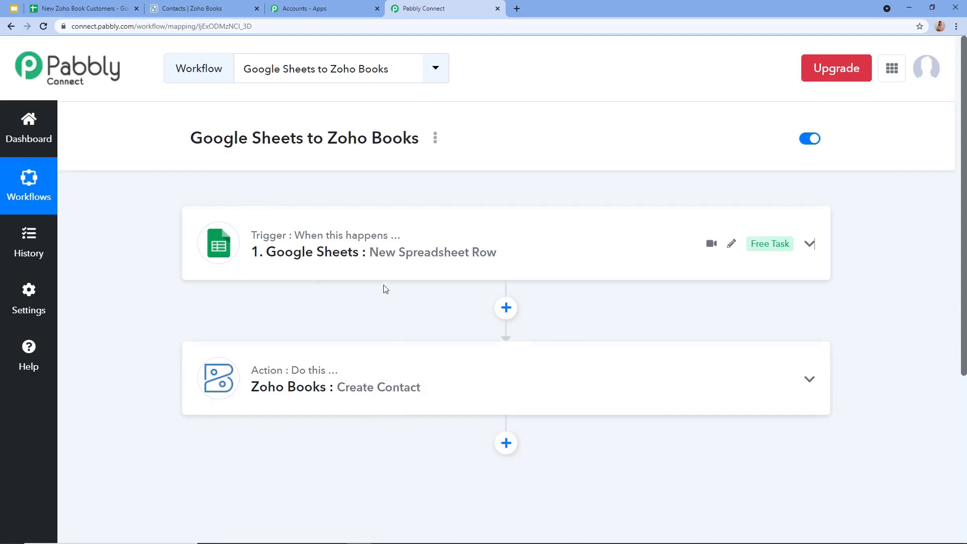
Step: Expand the Google Sheets trigger, review its New Spreadsheet Row event and webhook setup, and collapse it again
{"action": "left_click", "coordinate": [279, 258]}
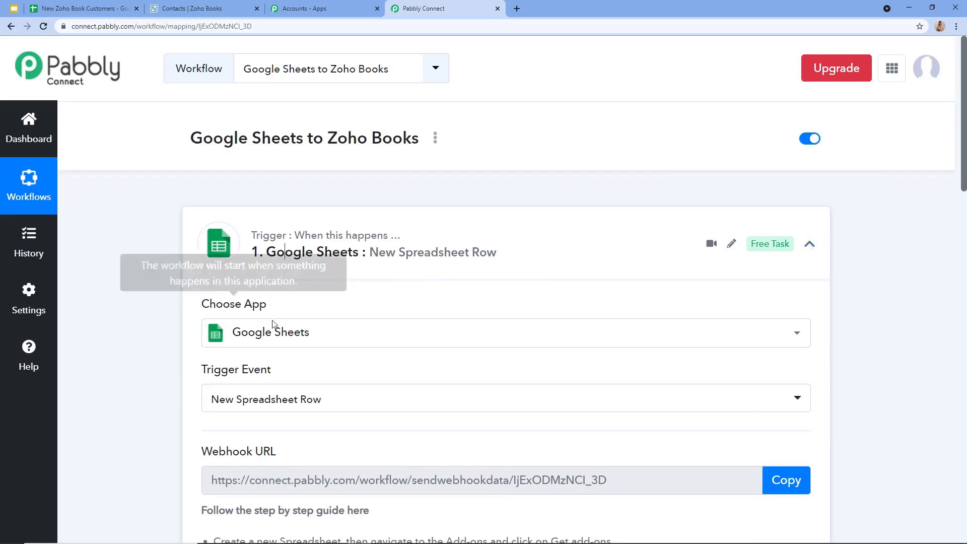
{"action": "scroll", "coordinate": [434, 334], "scroll_direction": "down", "scroll_amount": 8}
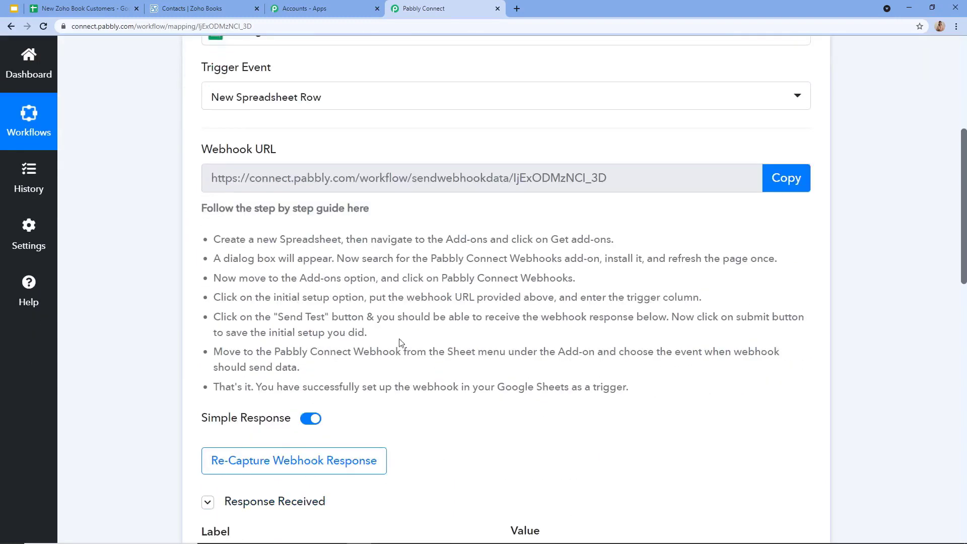
{"action": "scroll", "coordinate": [421, 436], "scroll_direction": "up", "scroll_amount": 6}
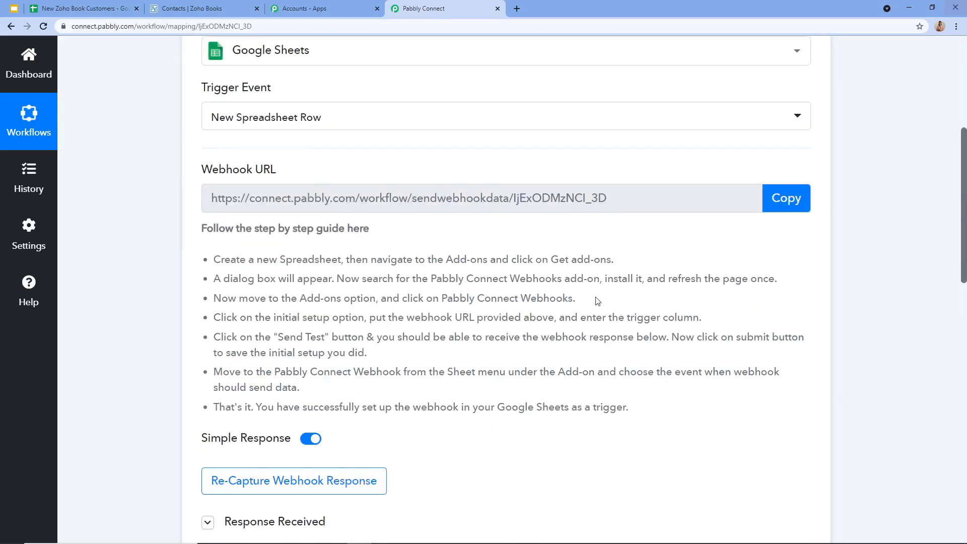
{"action": "left_click", "coordinate": [812, 148]}
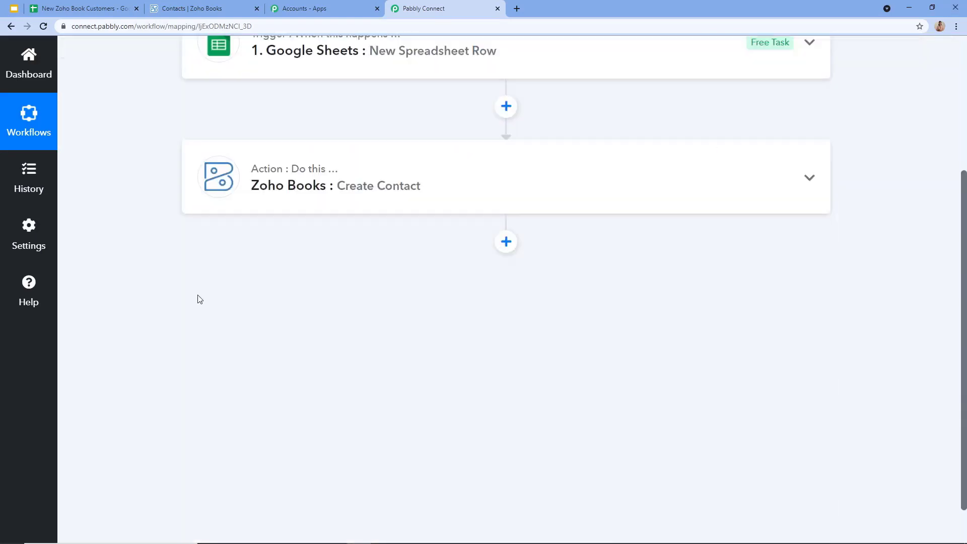
Step: Expand the Zoho Books Create Contact action, review its mapped fields, and collapse it again
{"action": "left_click", "coordinate": [305, 211]}
{"action": "scroll", "coordinate": [282, 302], "scroll_direction": "down", "scroll_amount": 9}
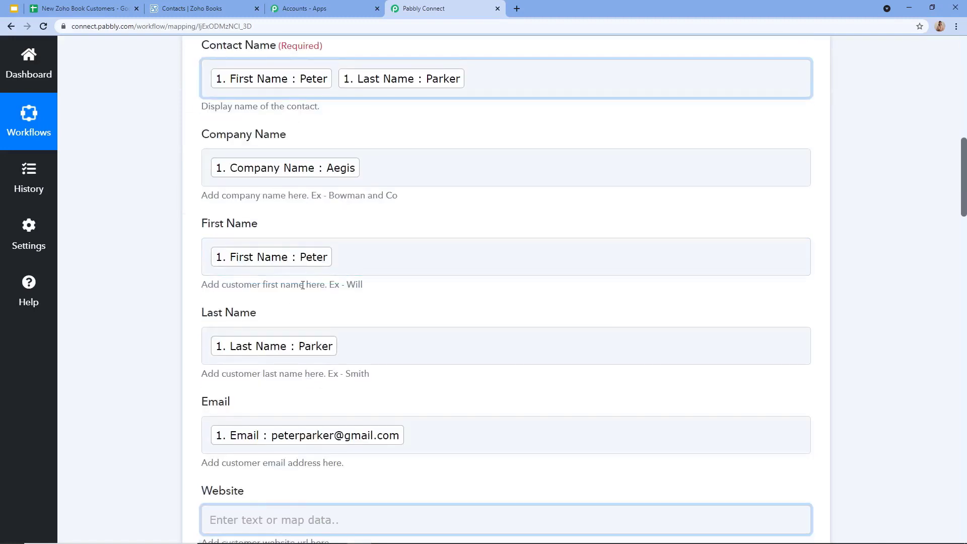
{"action": "scroll", "coordinate": [302, 285], "scroll_direction": "up", "scroll_amount": 10}
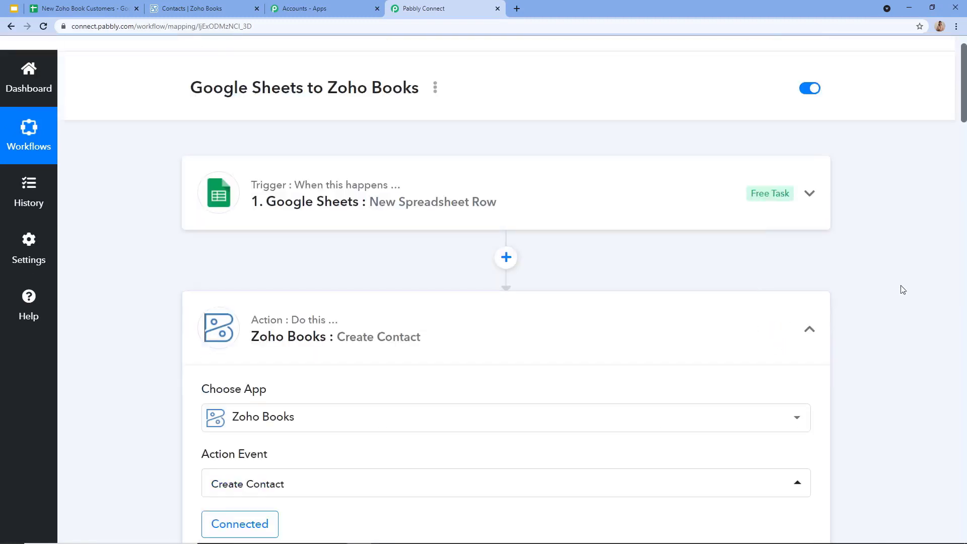
{"action": "left_click", "coordinate": [809, 328]}
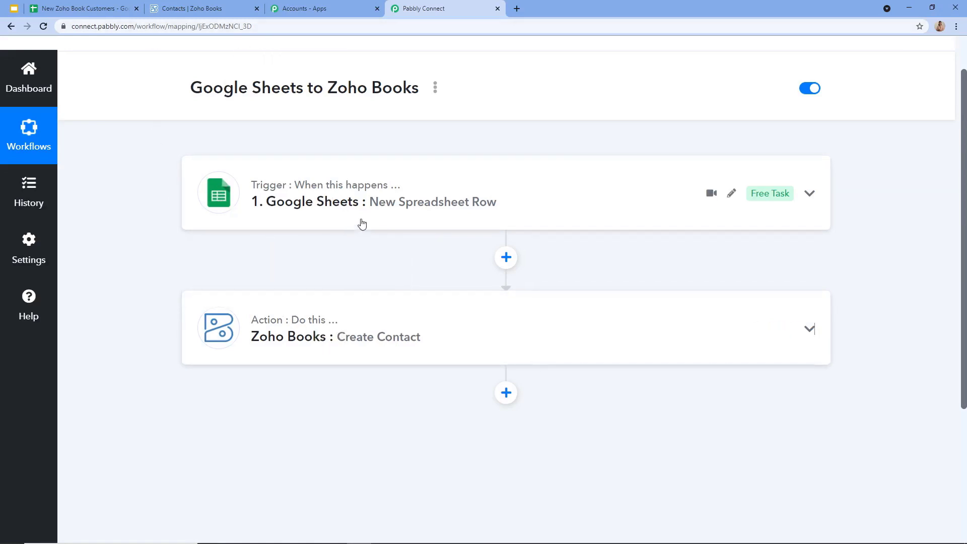
Step: Check the spreadsheet rows and the customer's details in Zoho Books, and return to the Pabbly Connect workflow
{"action": "left_click", "coordinate": [91, 8]}
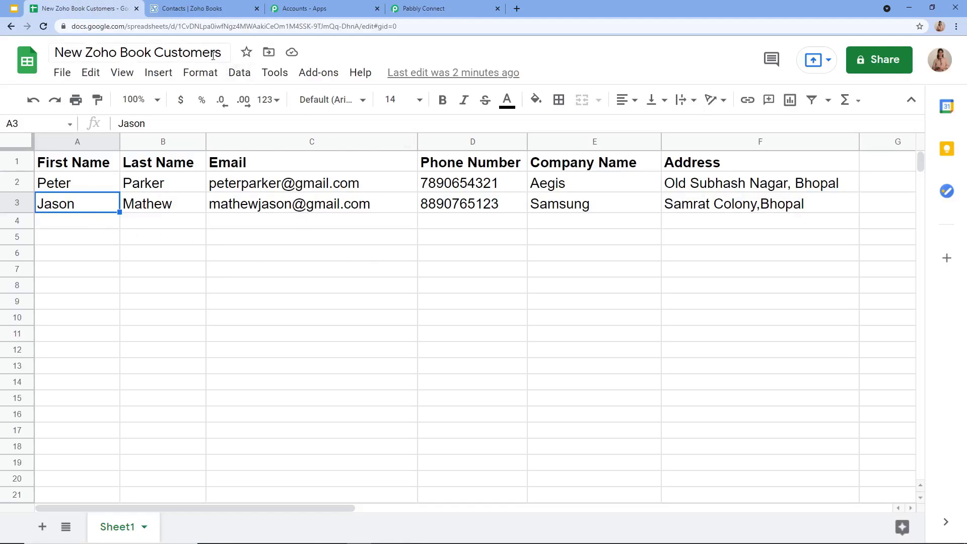
{"action": "left_click", "coordinate": [187, 9]}
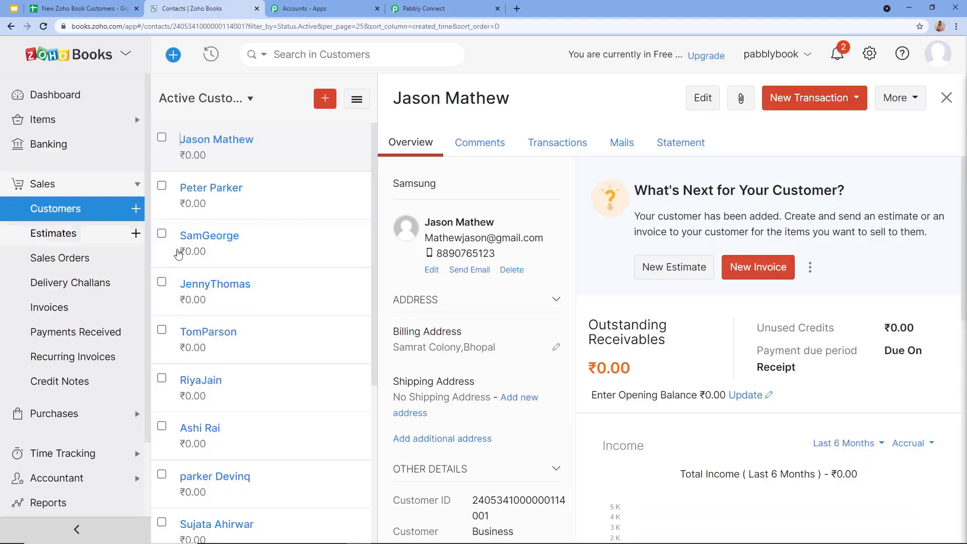
{"action": "left_click", "coordinate": [422, 10]}
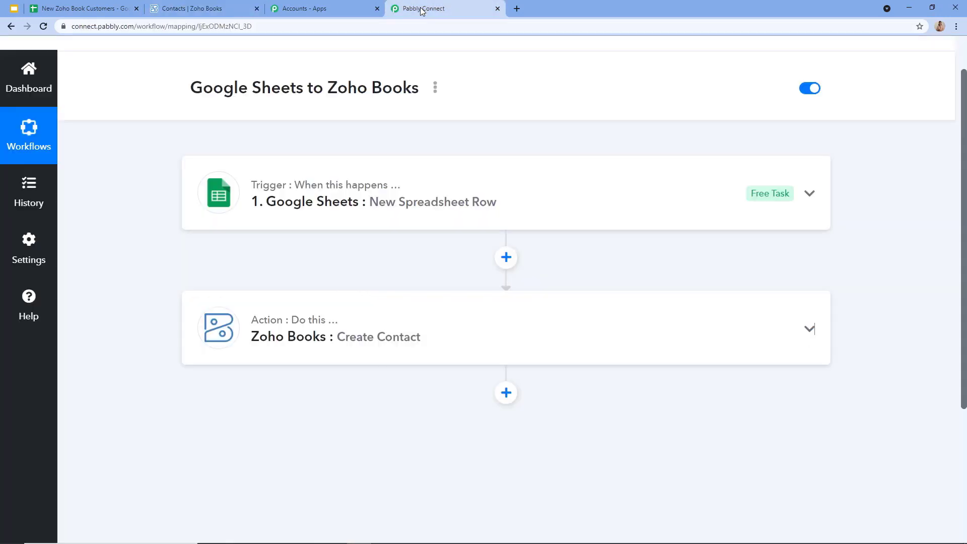